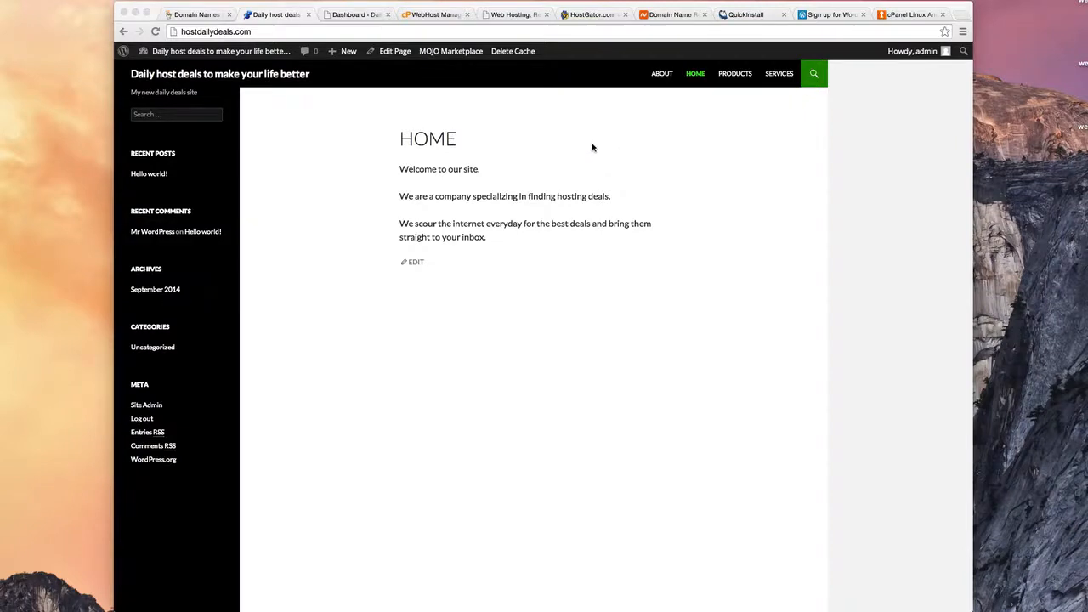
Open the site's theme management in the WordPress dashboard and activate the Twenty Thirteen theme
{"action": "left_click", "coordinate": [347, 15]}
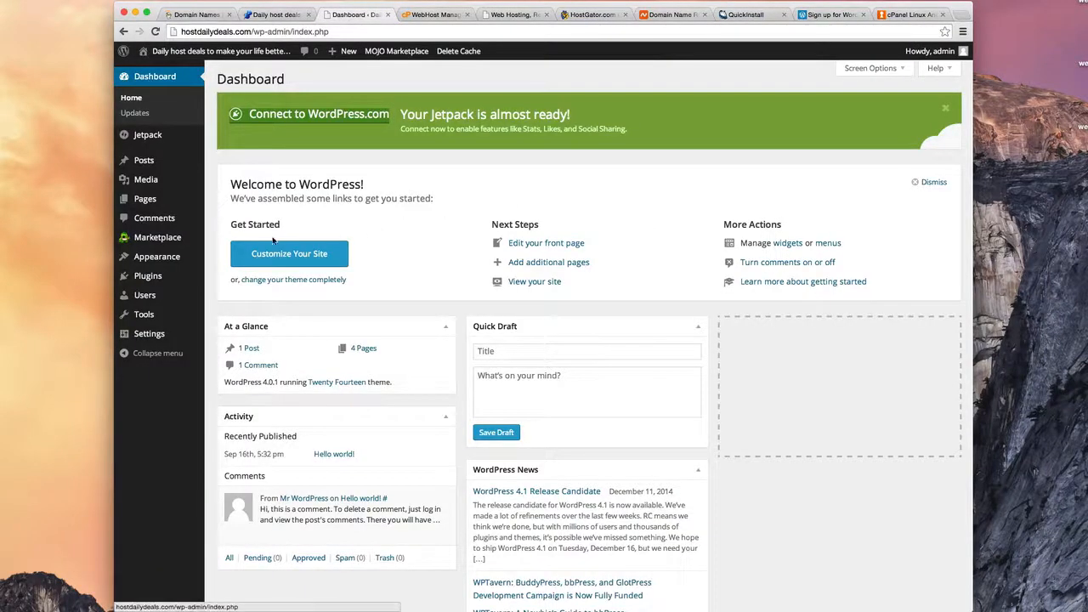
{"action": "mouse_move", "coordinate": [139, 256]}
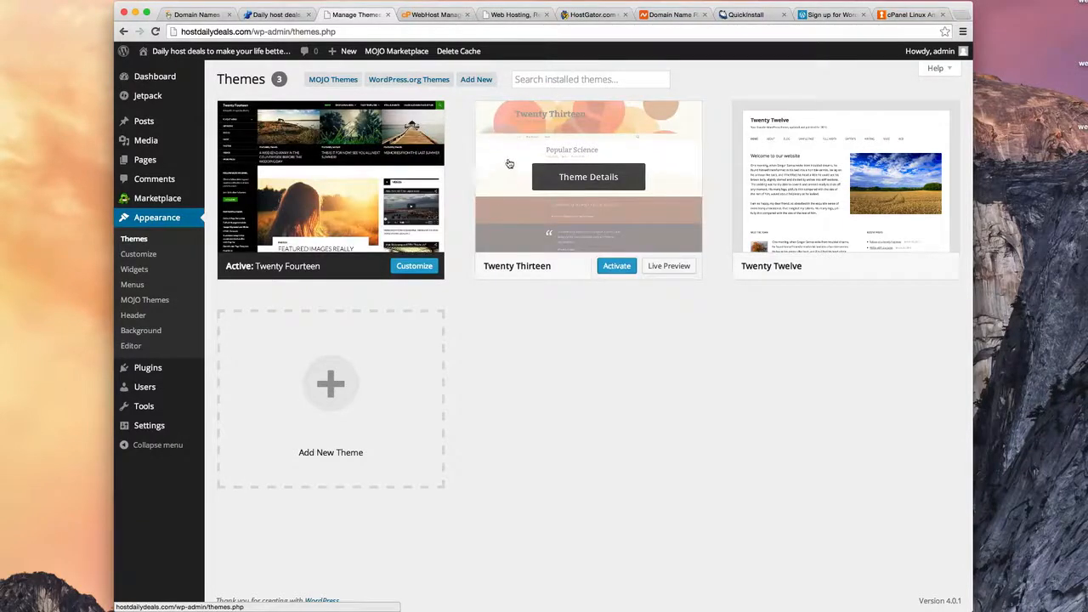
{"action": "left_click", "coordinate": [616, 266]}
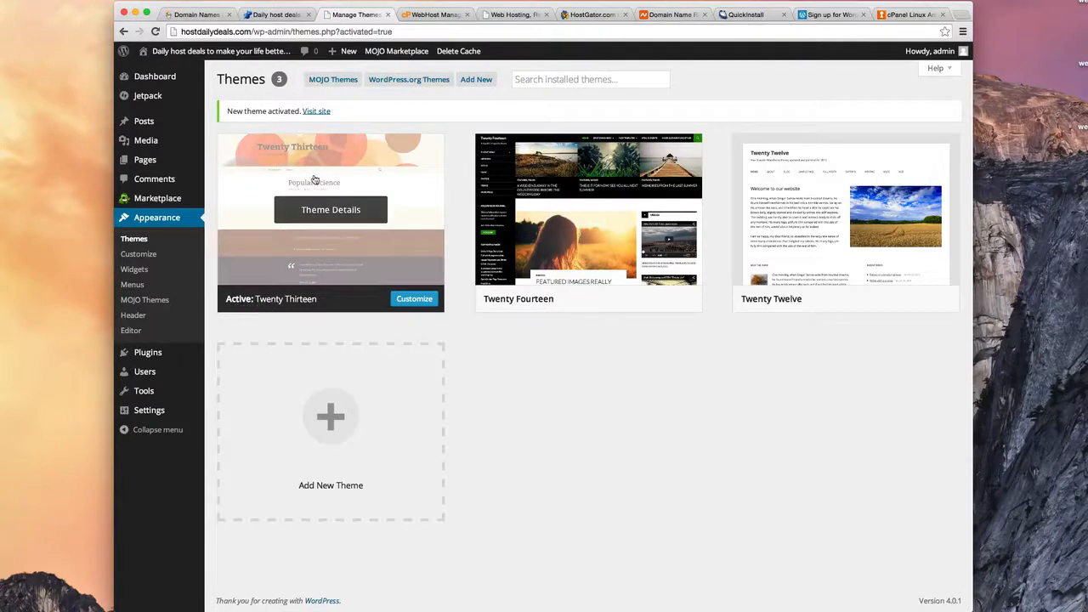
Reload the live site and browse its Products, Services and Home pages to check the Twenty Thirteen design
{"action": "left_click", "coordinate": [272, 17]}
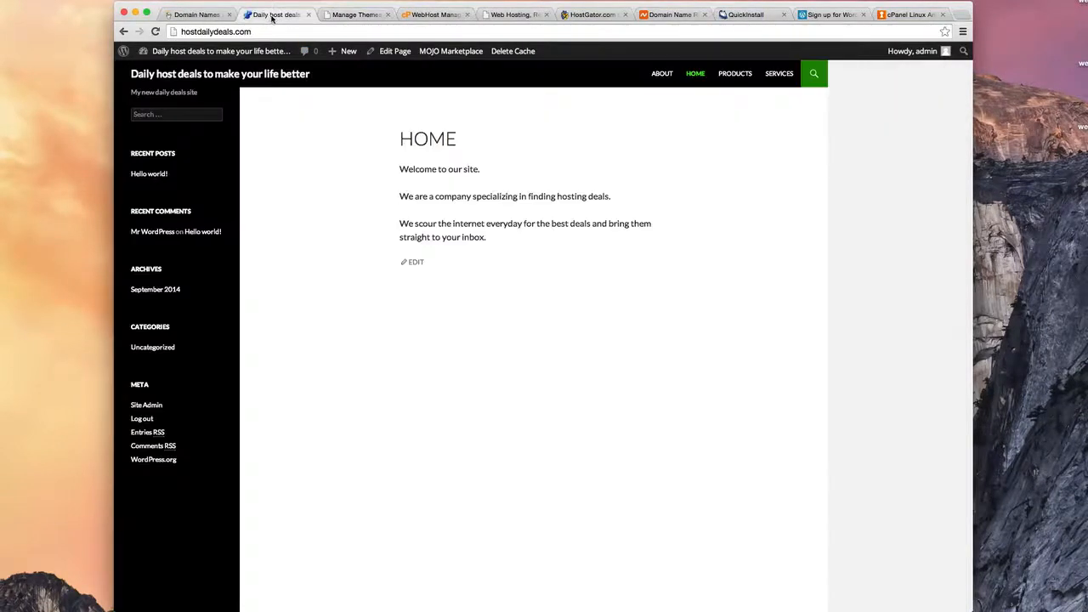
{"action": "left_click", "coordinate": [154, 32]}
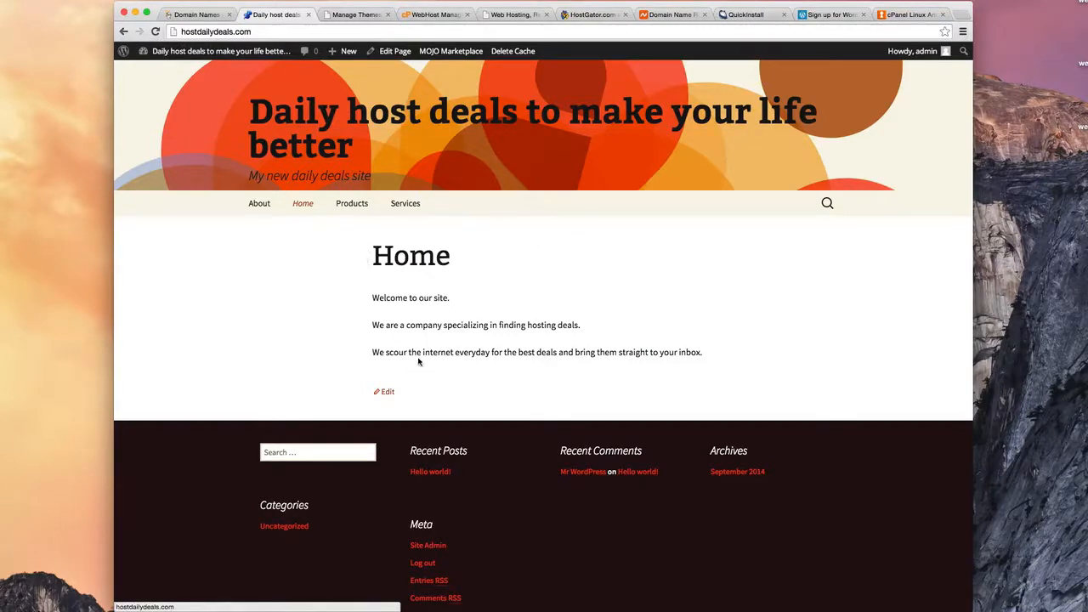
{"action": "left_click", "coordinate": [351, 204]}
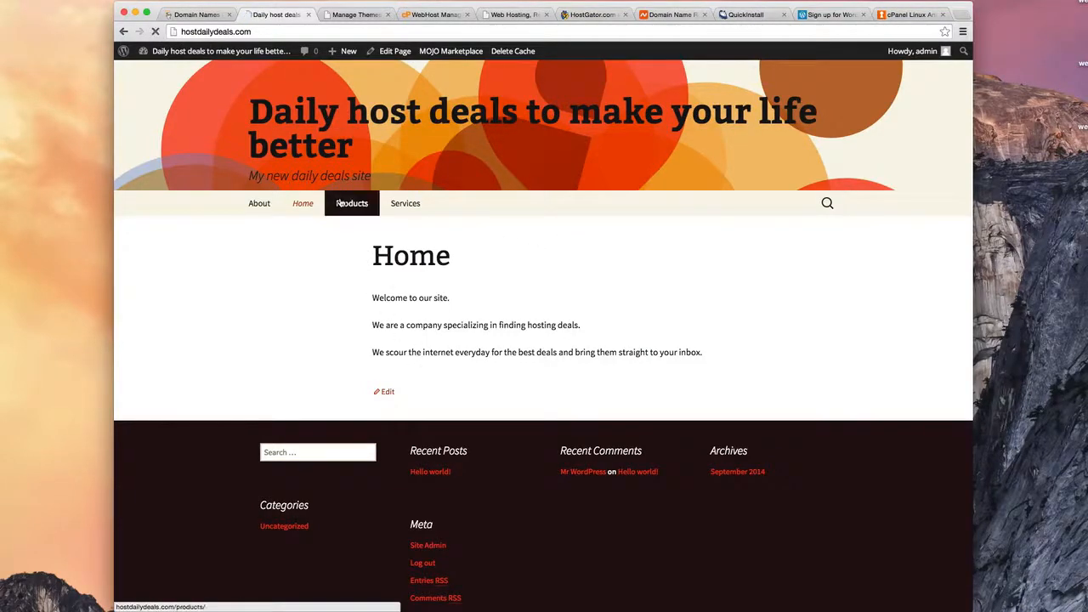
{"action": "left_click", "coordinate": [401, 205]}
{"action": "left_click", "coordinate": [348, 209]}
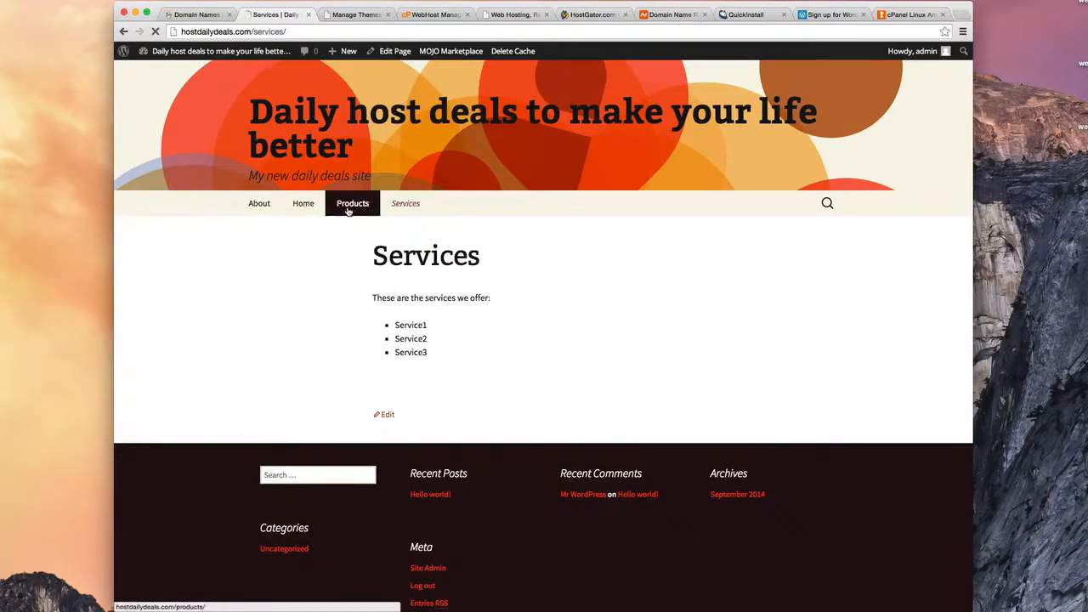
{"action": "left_click", "coordinate": [303, 204]}
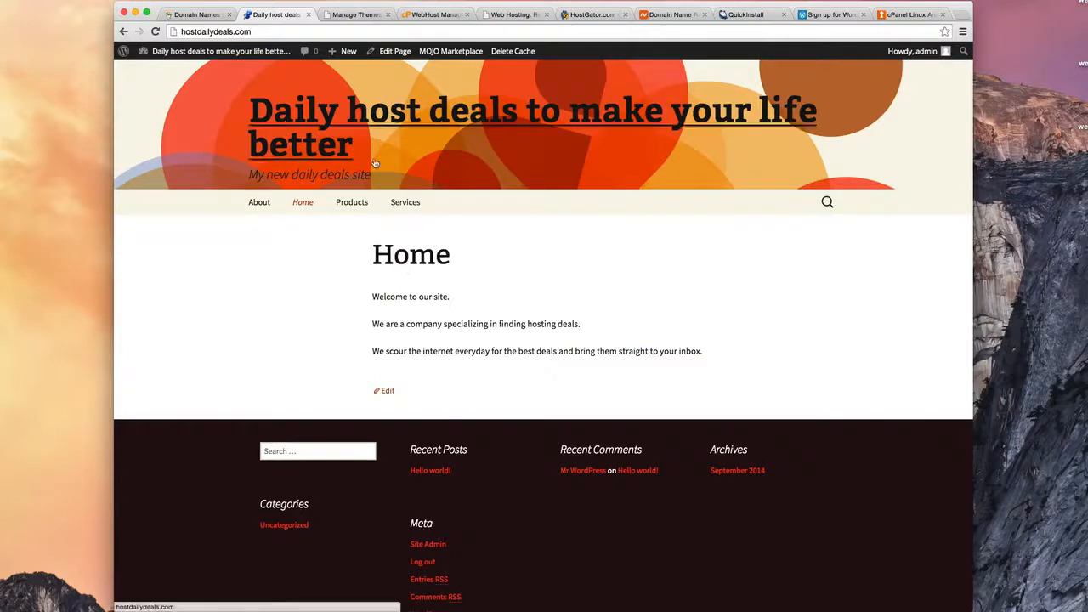
Return to the installed themes, reactivate Twenty Fourteen and switch the active theme to Twenty Twelve
{"action": "left_click", "coordinate": [351, 15]}
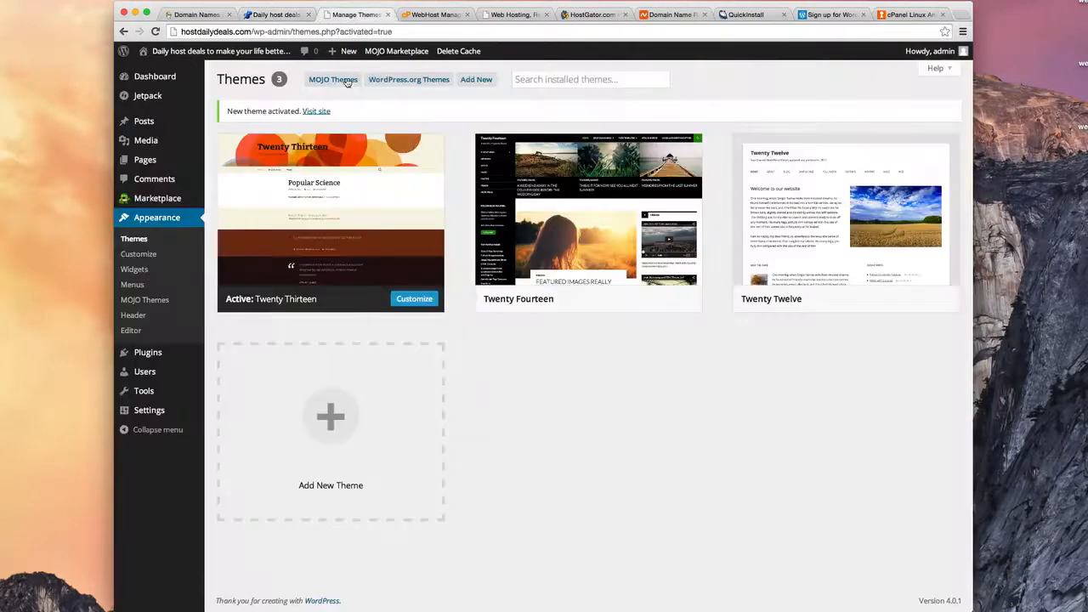
{"action": "mouse_move", "coordinate": [501, 185]}
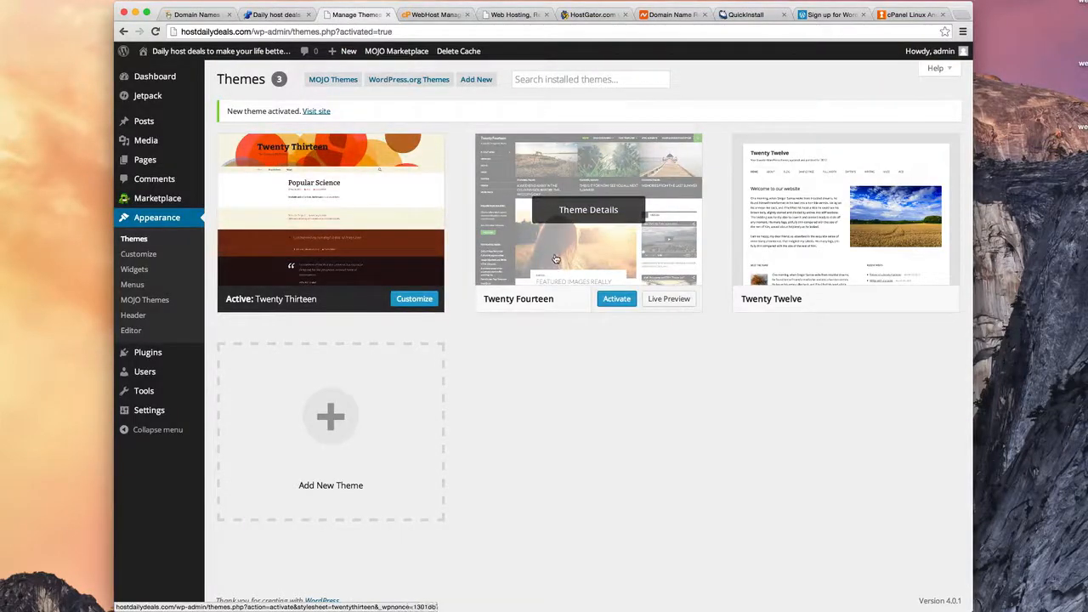
{"action": "left_click", "coordinate": [617, 299]}
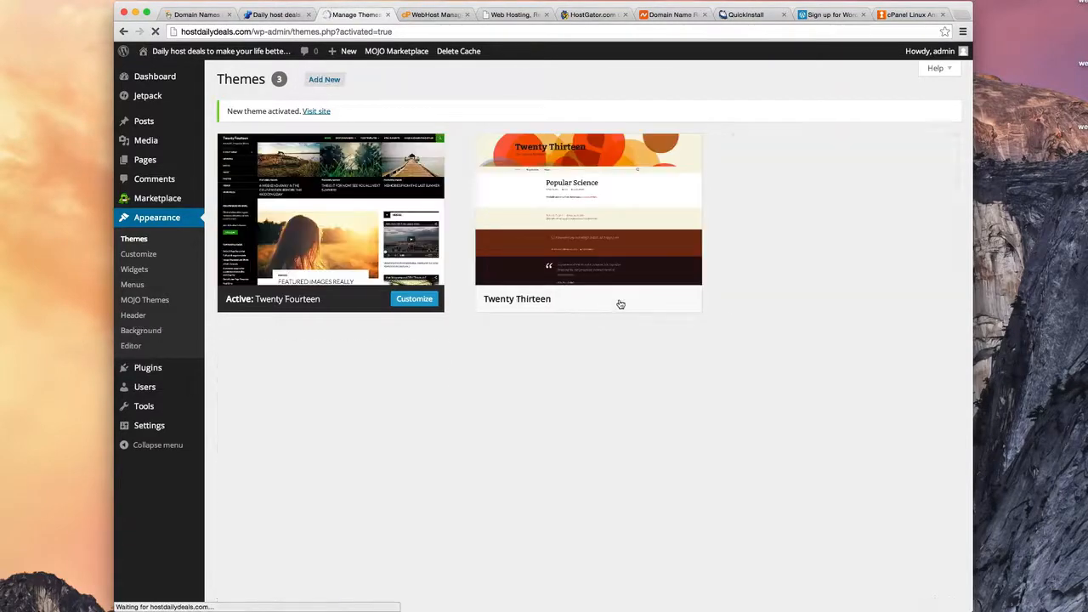
{"action": "mouse_move", "coordinate": [808, 304]}
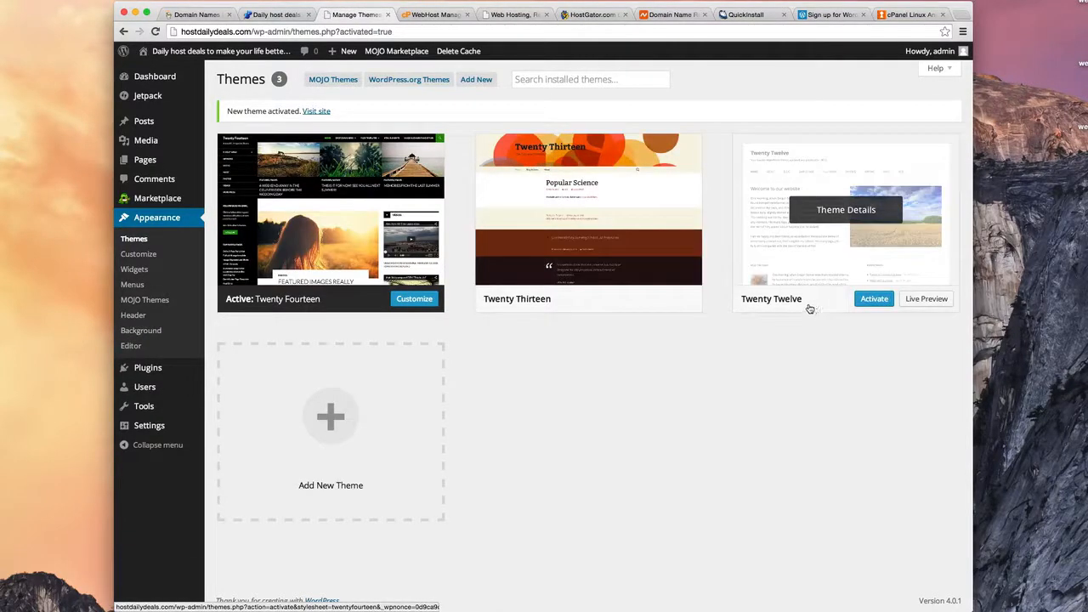
{"action": "left_click", "coordinate": [874, 299]}
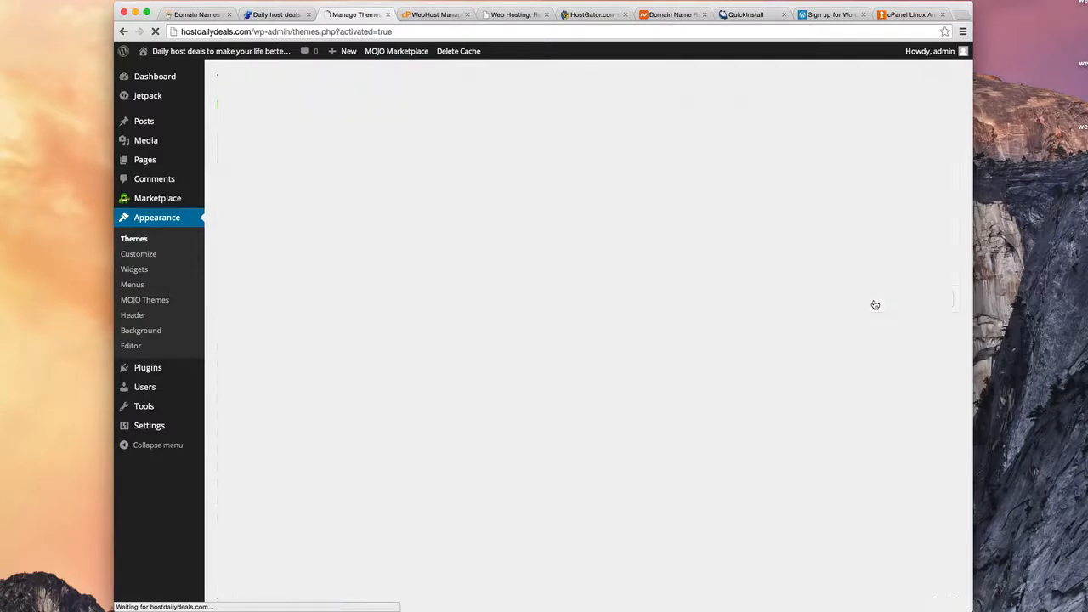
Reload the live site and check the Twenty Twelve design on the Home, About, Products and Services pages
{"action": "left_click", "coordinate": [276, 14]}
{"action": "left_click", "coordinate": [155, 31]}
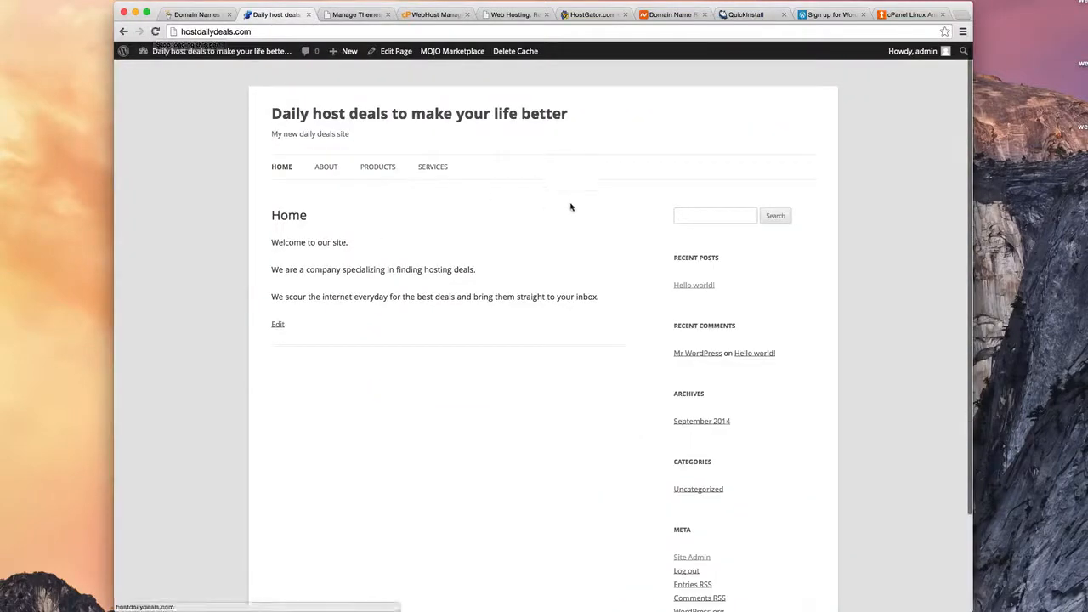
{"action": "scroll", "coordinate": [585, 238], "scroll_direction": "down", "scroll_amount": 3}
{"action": "scroll", "coordinate": [586, 241], "scroll_direction": "up", "scroll_amount": 3}
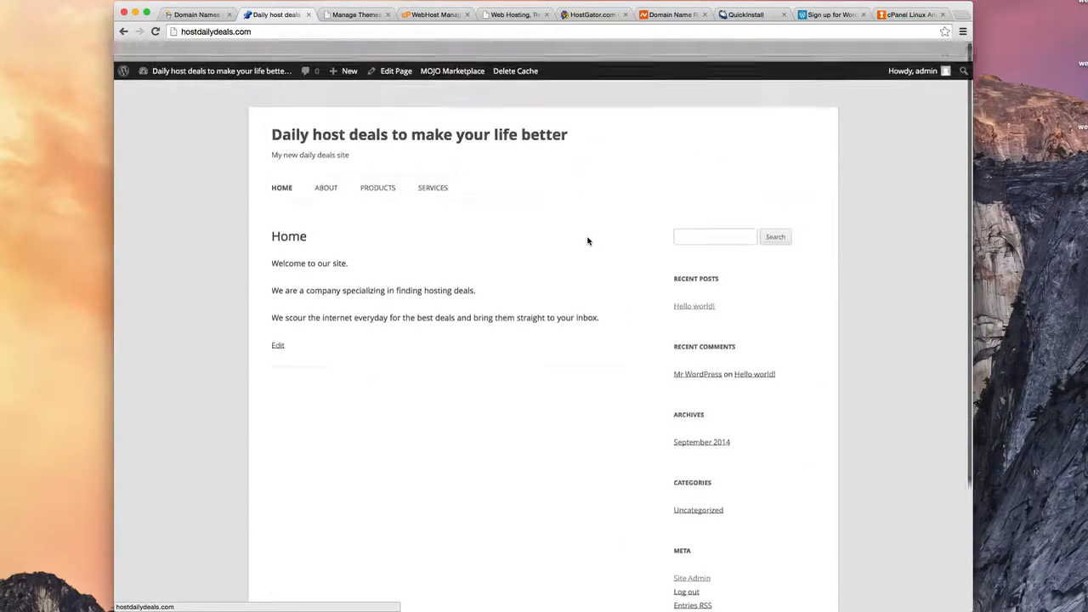
{"action": "left_click", "coordinate": [328, 169]}
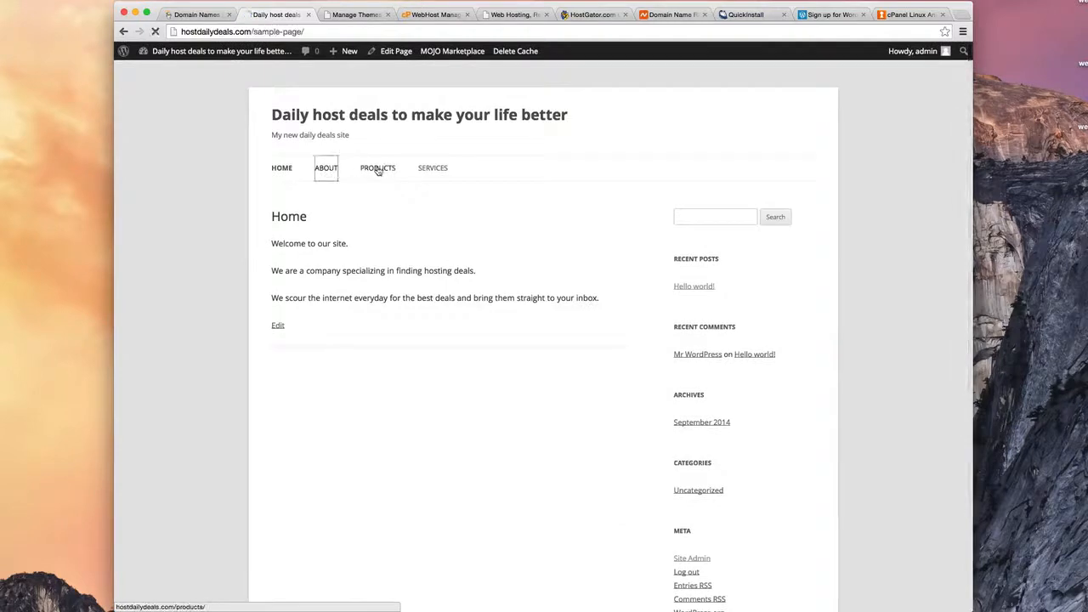
{"action": "left_click", "coordinate": [377, 169]}
{"action": "left_click", "coordinate": [433, 169]}
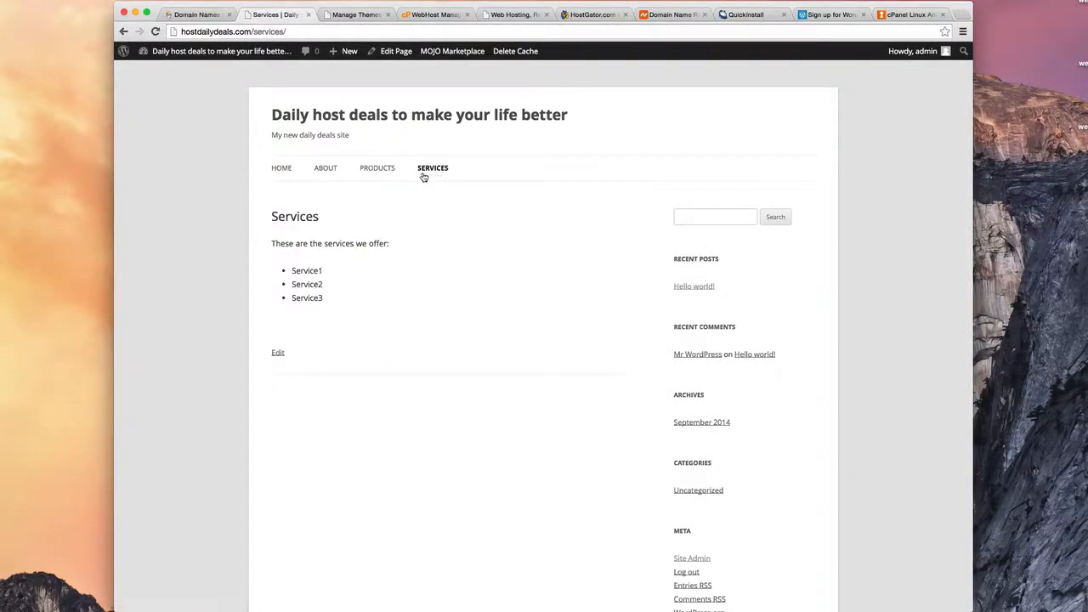
Open the WordPress.org theme catalogue from the dashboard's installed themes and look through the featured themes
{"action": "left_click", "coordinate": [343, 16]}
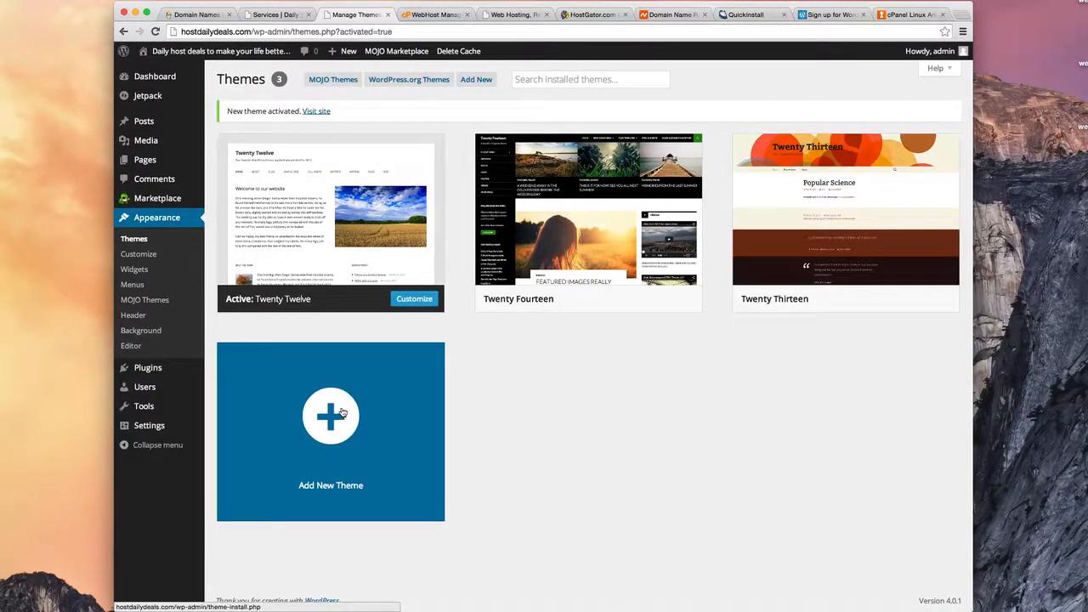
{"action": "left_click", "coordinate": [404, 80]}
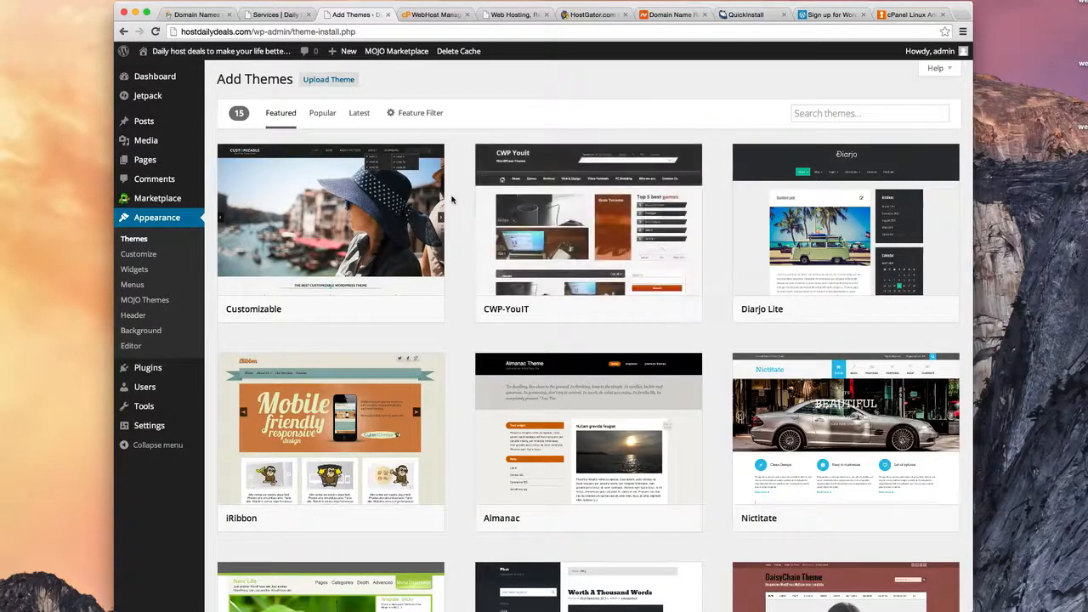
{"action": "scroll", "coordinate": [451, 199], "scroll_direction": "down", "scroll_amount": 2}
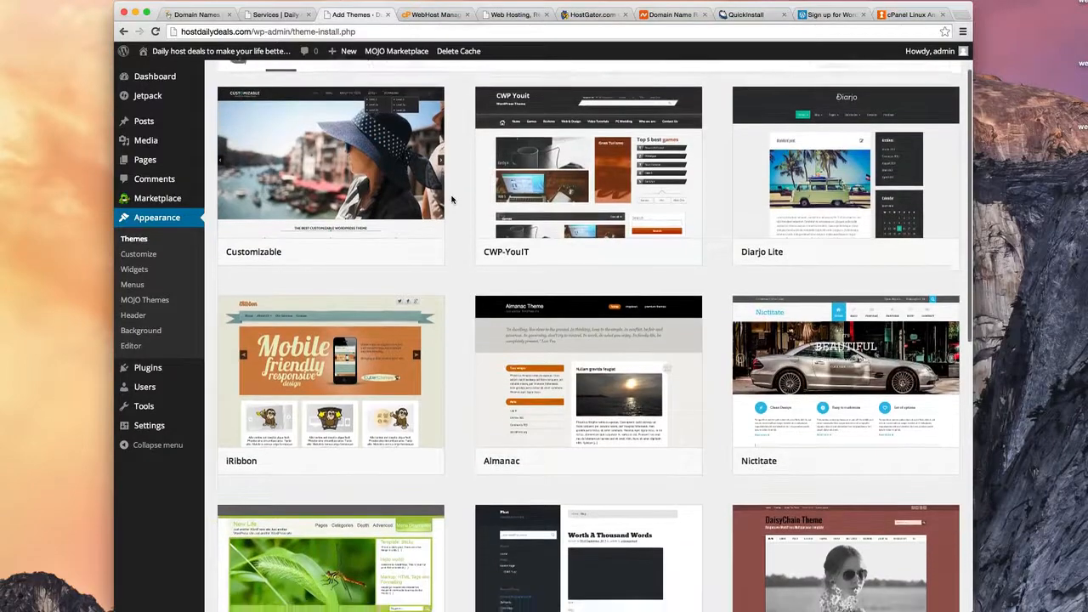
{"action": "scroll", "coordinate": [451, 199], "scroll_direction": "down", "scroll_amount": 1}
{"action": "scroll", "coordinate": [451, 199], "scroll_direction": "down", "scroll_amount": 3}
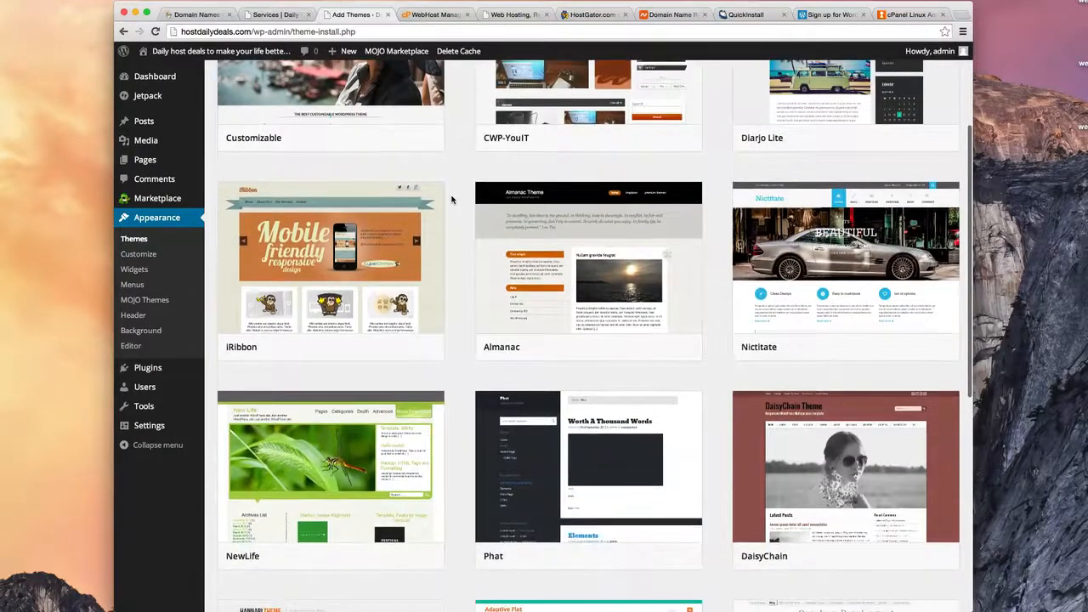
{"action": "scroll", "coordinate": [451, 199], "scroll_direction": "down", "scroll_amount": 2}
Preview the iRibbon theme with its page layout and banner slider, and close the preview
{"action": "mouse_move", "coordinate": [353, 270]}
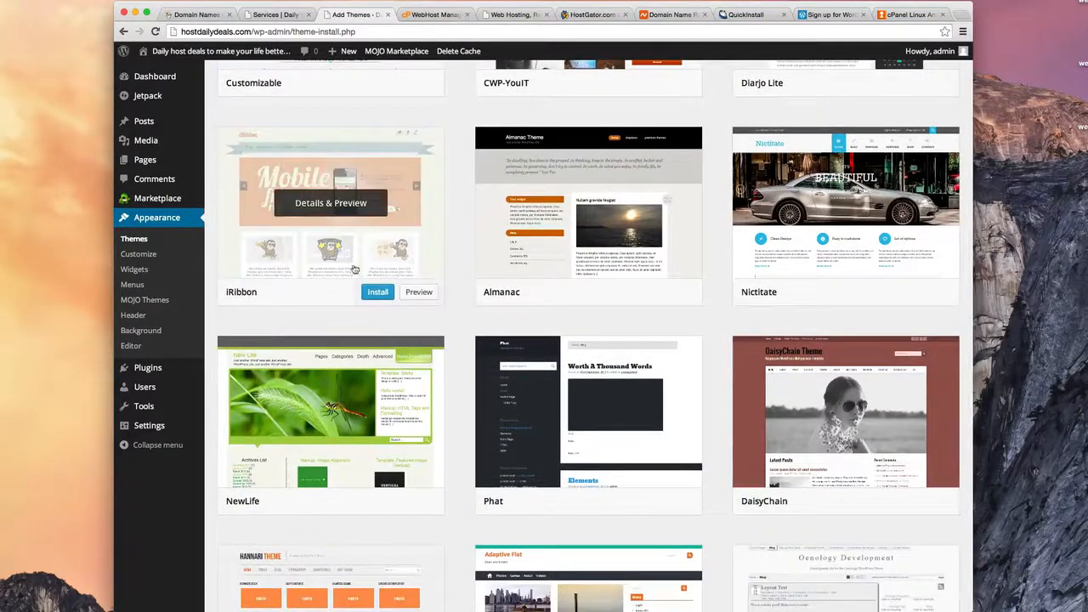
{"action": "scroll", "coordinate": [377, 296], "scroll_direction": "up", "scroll_amount": 1}
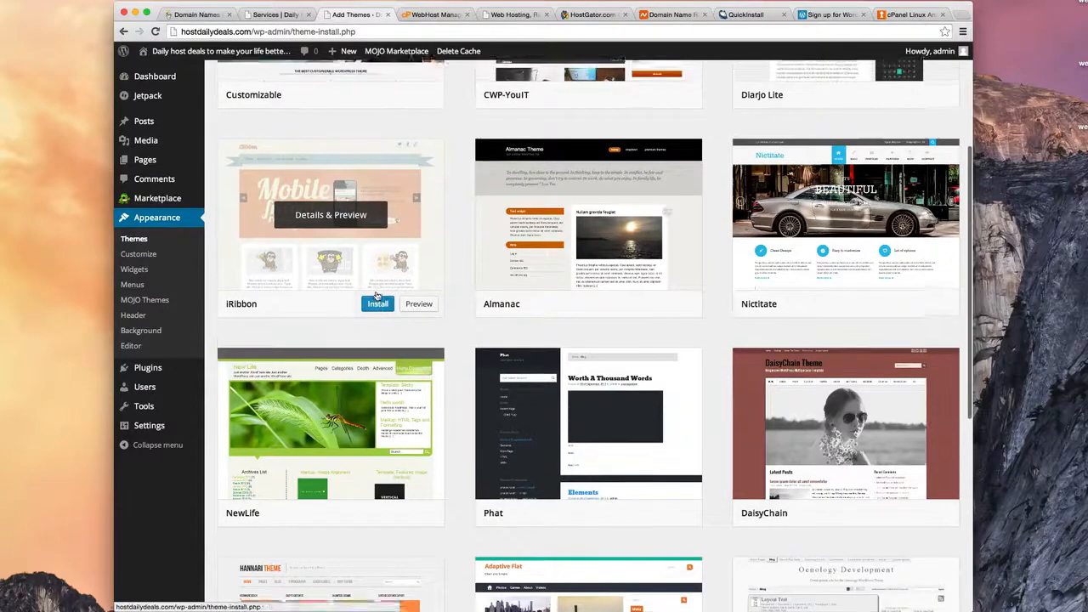
{"action": "left_click", "coordinate": [342, 219]}
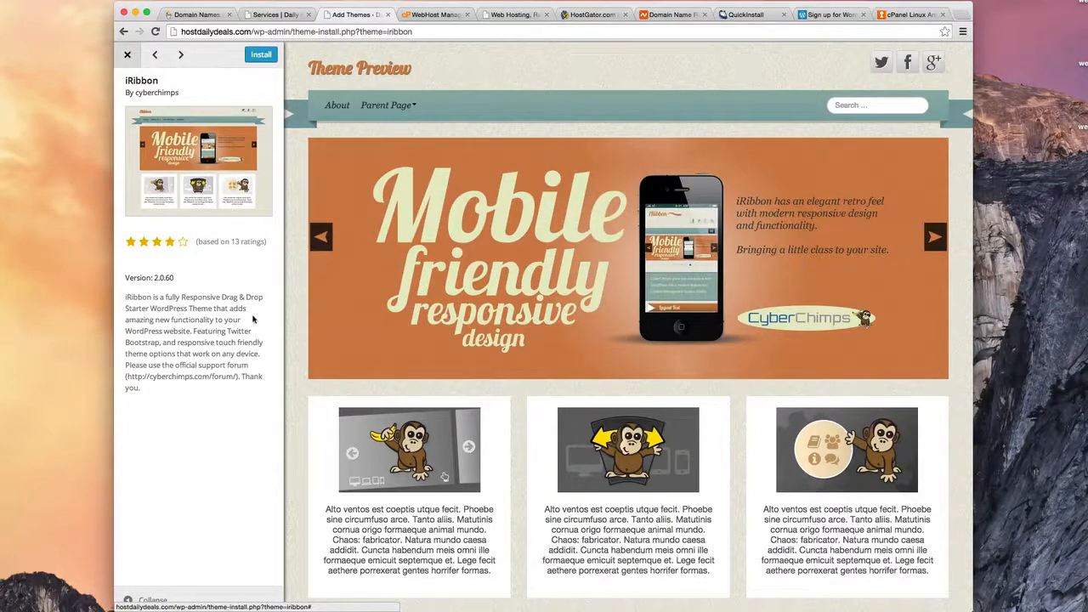
{"action": "scroll", "coordinate": [592, 241], "scroll_direction": "down", "scroll_amount": 5}
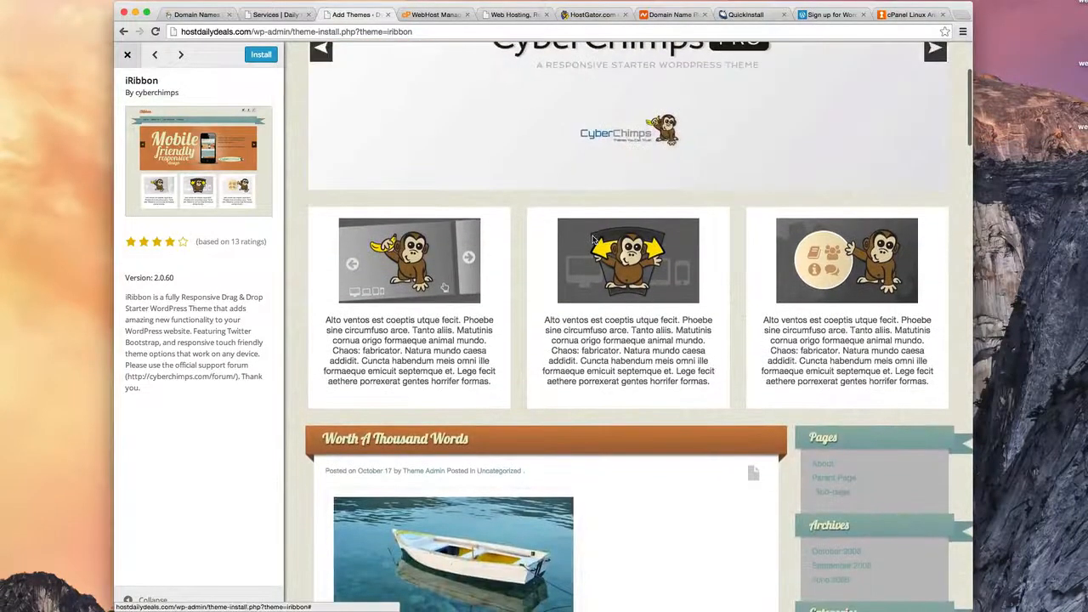
{"action": "scroll", "coordinate": [593, 241], "scroll_direction": "down", "scroll_amount": 5}
{"action": "scroll", "coordinate": [593, 240], "scroll_direction": "up", "scroll_amount": 10}
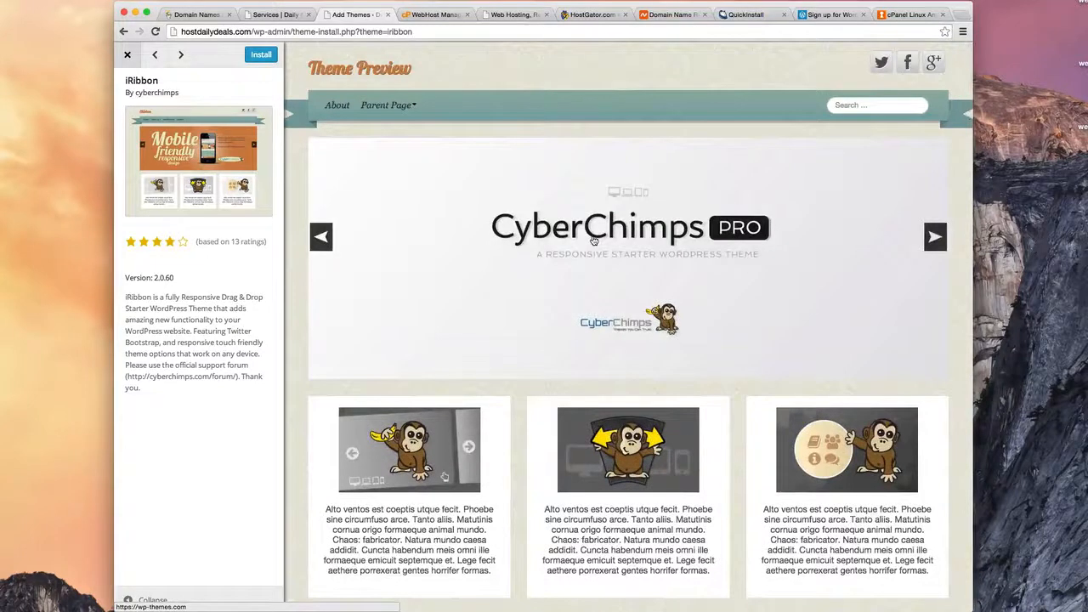
{"action": "left_click", "coordinate": [936, 238]}
{"action": "left_click", "coordinate": [127, 55]}
Look through the remaining featured themes to the end of the list and return to its start
{"action": "scroll", "coordinate": [648, 259], "scroll_direction": "down", "scroll_amount": 3}
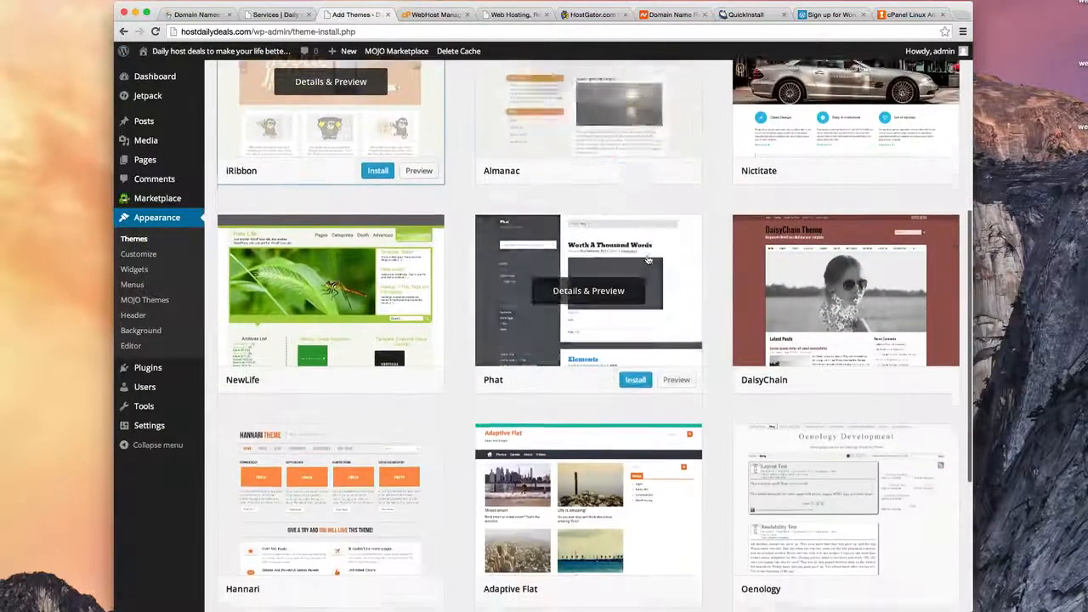
{"action": "scroll", "coordinate": [648, 259], "scroll_direction": "down", "scroll_amount": 5}
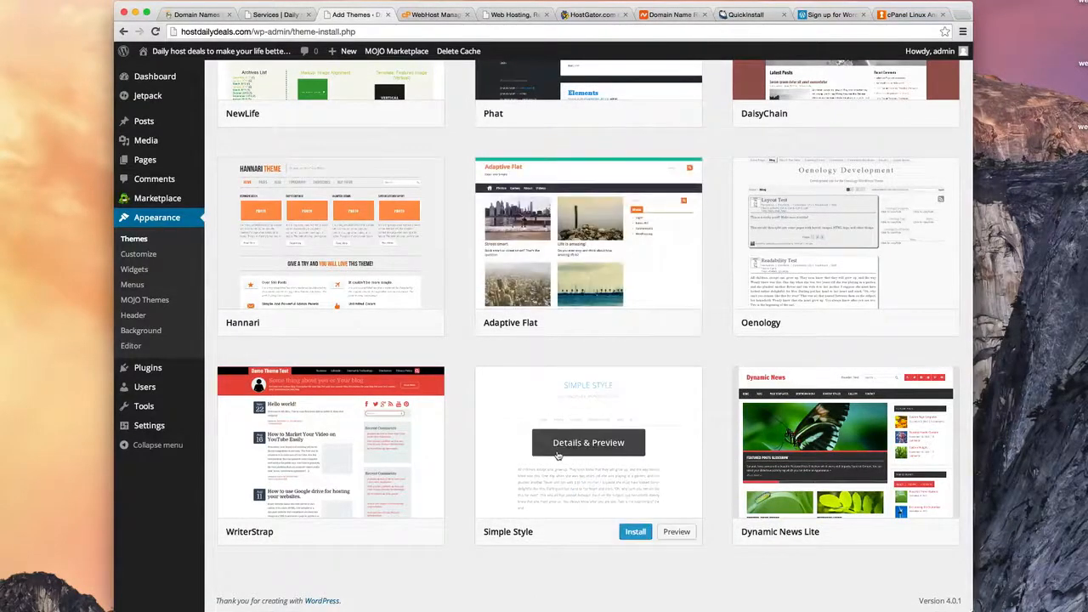
{"action": "scroll", "coordinate": [418, 299], "scroll_direction": "up", "scroll_amount": 10}
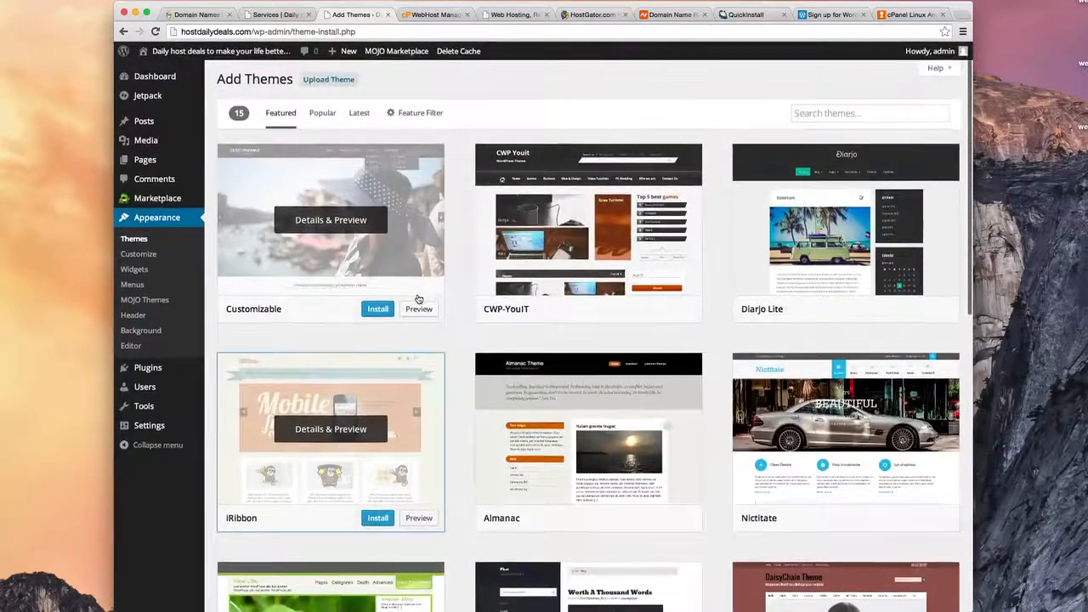
Switch the catalogue to the popular themes and look through the available designs
{"action": "left_click", "coordinate": [321, 115]}
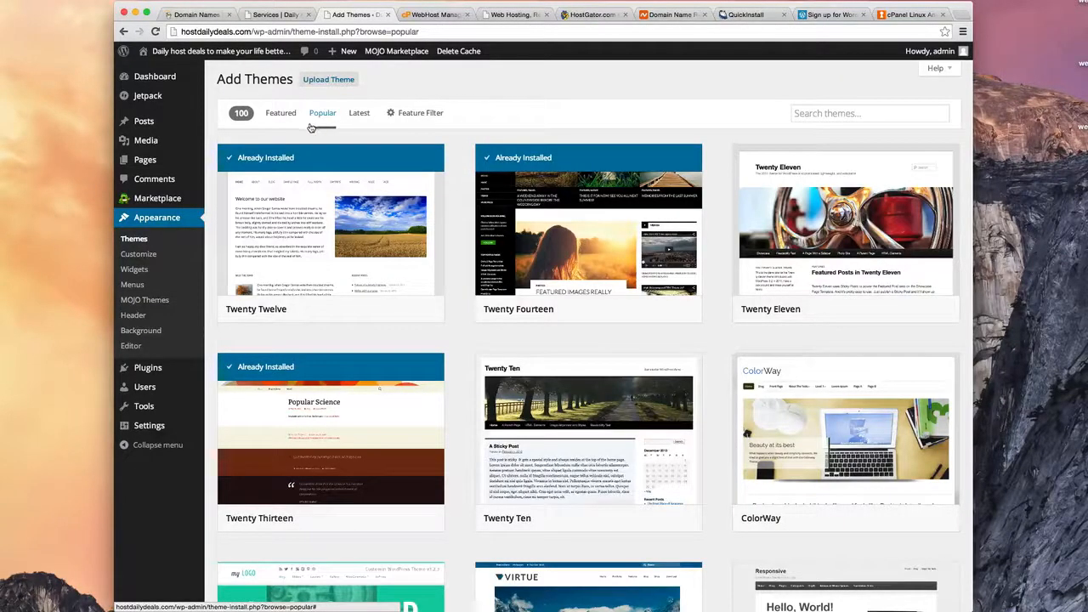
{"action": "scroll", "coordinate": [316, 159], "scroll_direction": "down", "scroll_amount": 1}
{"action": "scroll", "coordinate": [316, 159], "scroll_direction": "down", "scroll_amount": 3}
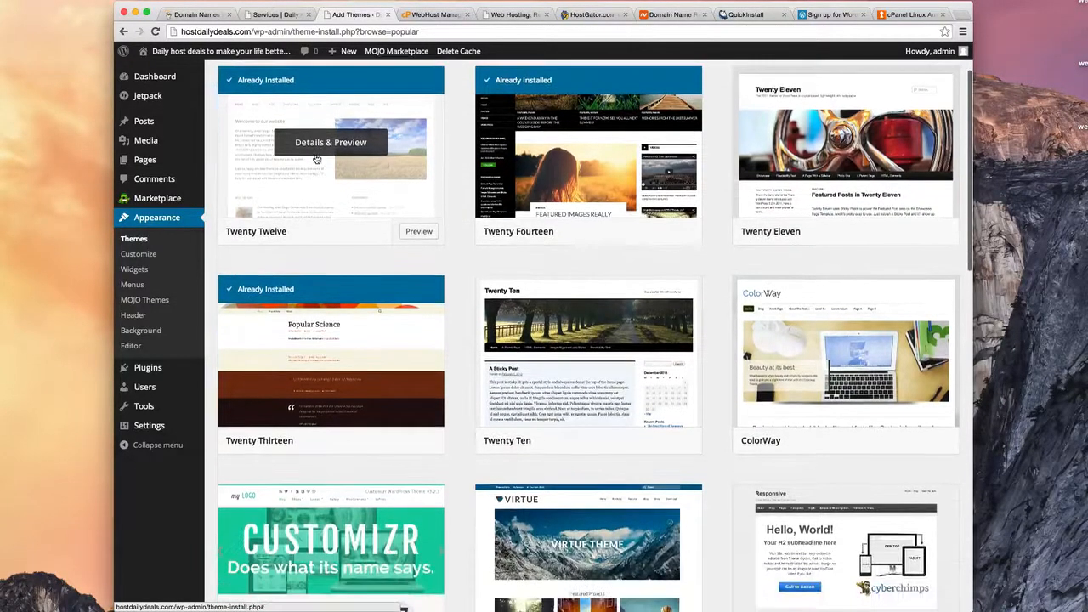
{"action": "scroll", "coordinate": [317, 159], "scroll_direction": "down", "scroll_amount": 4}
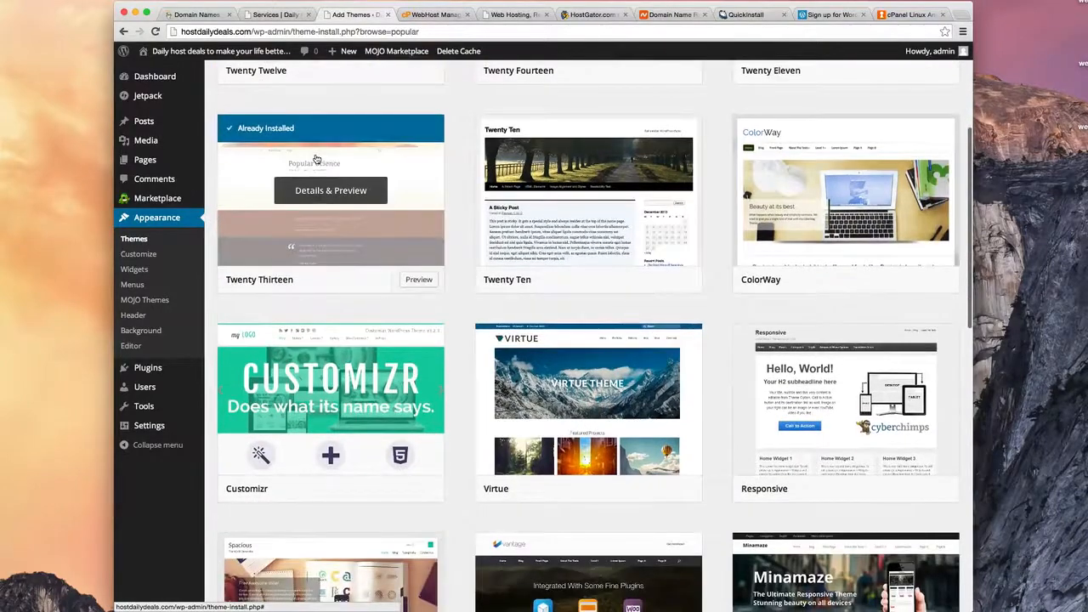
{"action": "scroll", "coordinate": [316, 159], "scroll_direction": "down", "scroll_amount": 2}
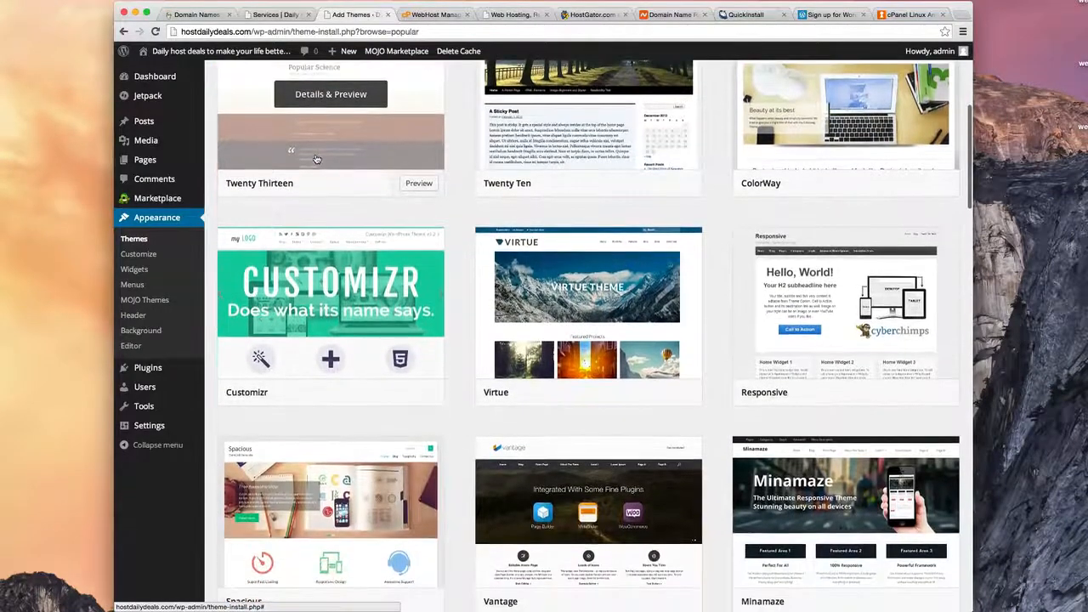
{"action": "scroll", "coordinate": [761, 242], "scroll_direction": "down", "scroll_amount": 5}
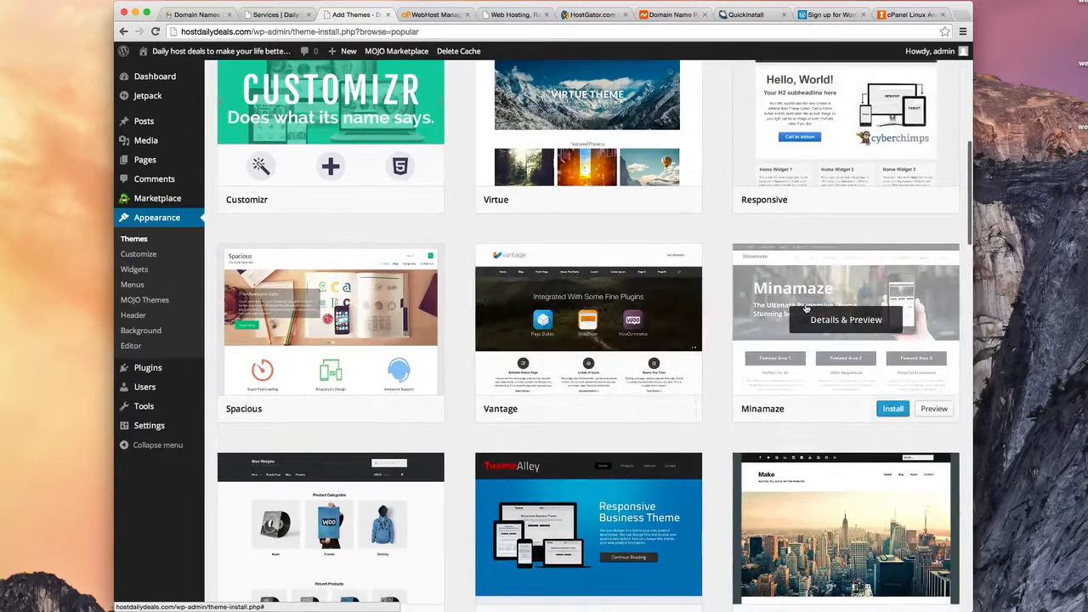
{"action": "scroll", "coordinate": [759, 285], "scroll_direction": "down", "scroll_amount": 3}
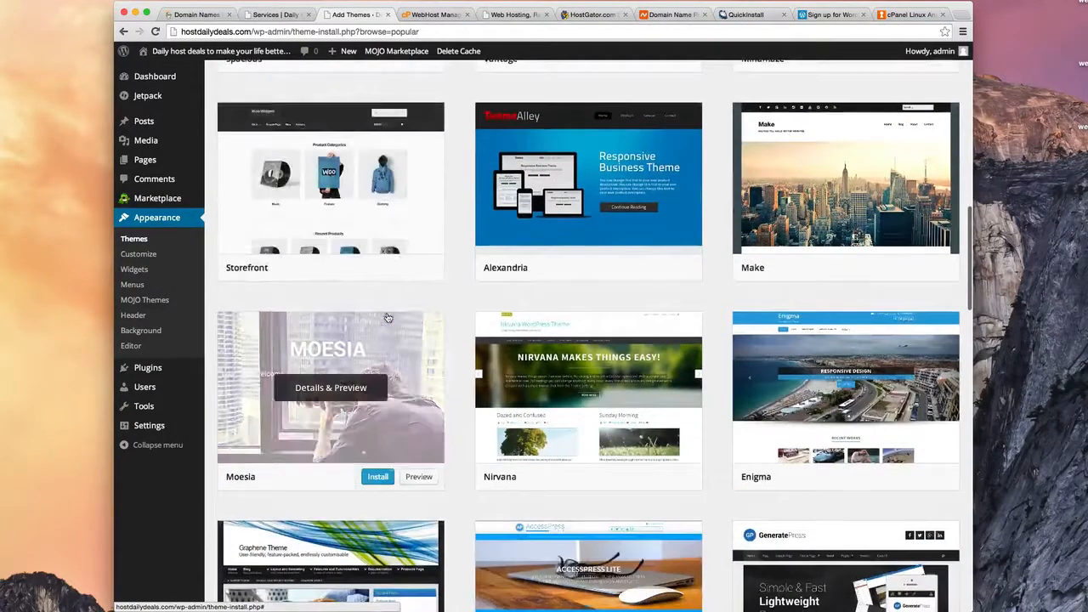
Look through more of the popular themes in the catalogue and return to the start of the list
{"action": "scroll", "coordinate": [387, 317], "scroll_direction": "down", "scroll_amount": 2}
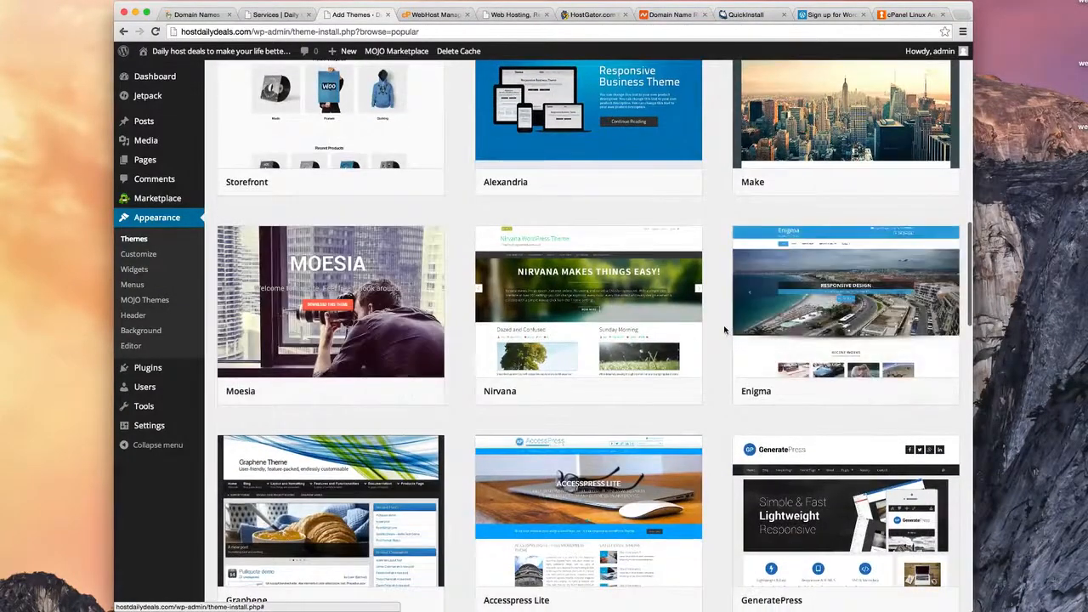
{"action": "scroll", "coordinate": [672, 348], "scroll_direction": "down", "scroll_amount": 5}
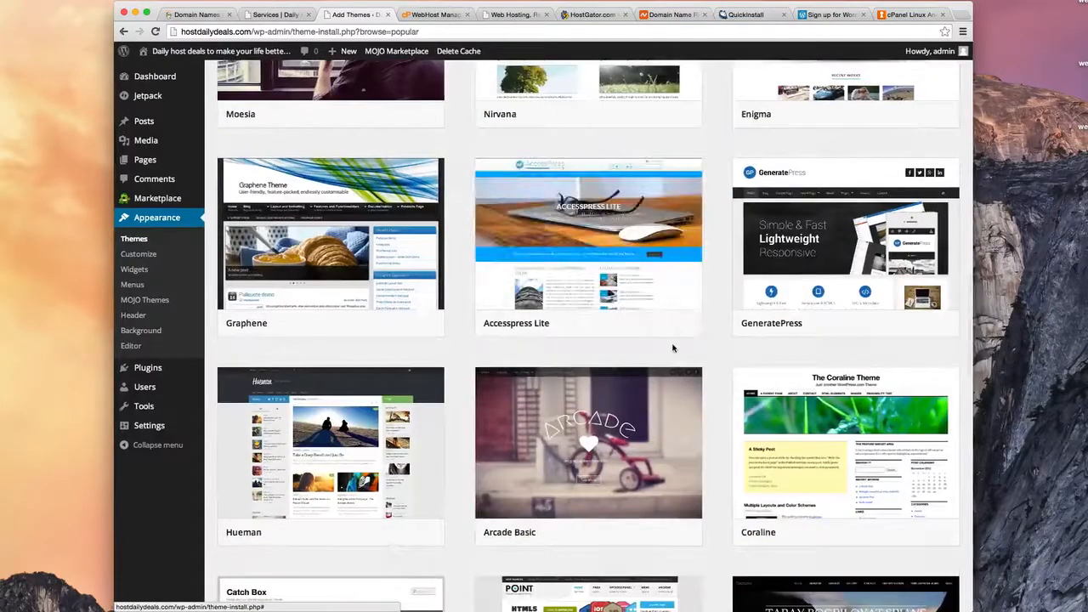
{"action": "scroll", "coordinate": [672, 347], "scroll_direction": "down", "scroll_amount": 3}
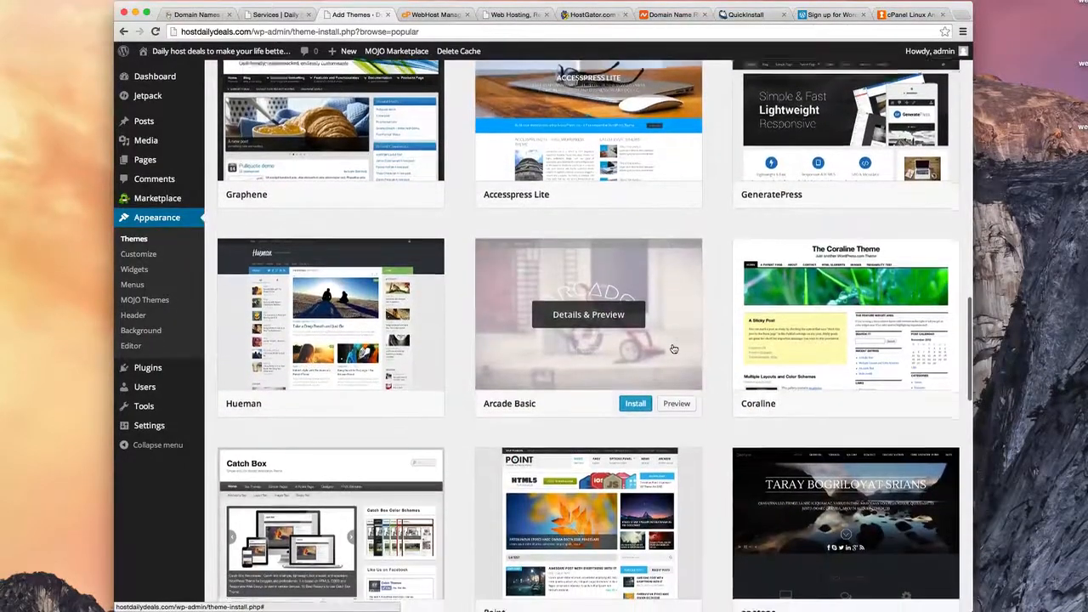
{"action": "scroll", "coordinate": [672, 347], "scroll_direction": "down", "scroll_amount": 4}
{"action": "scroll", "coordinate": [673, 348], "scroll_direction": "down", "scroll_amount": 7}
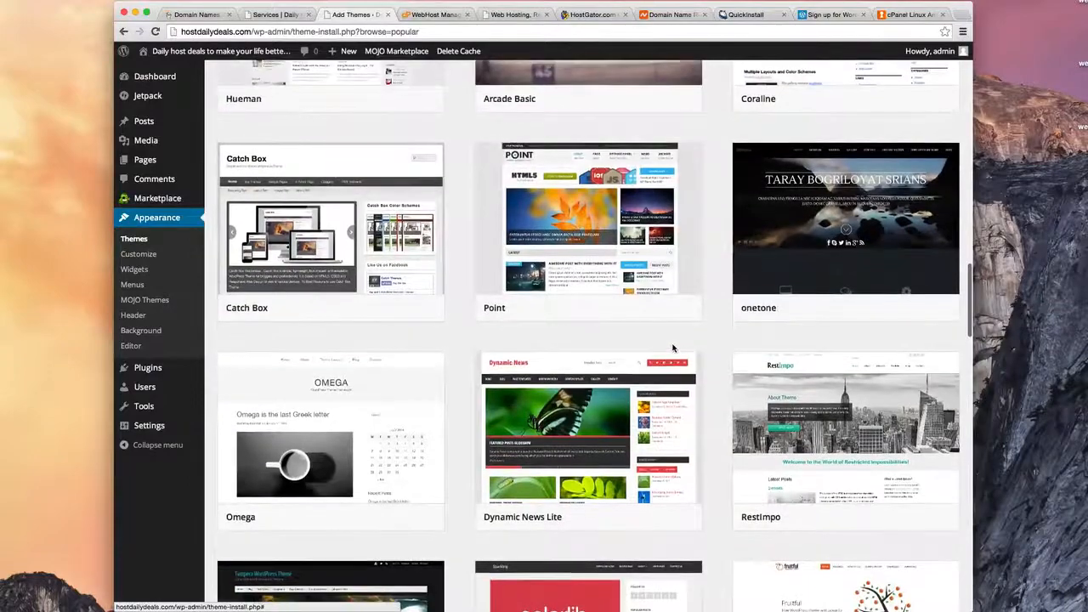
{"action": "scroll", "coordinate": [673, 349], "scroll_direction": "up", "scroll_amount": 15}
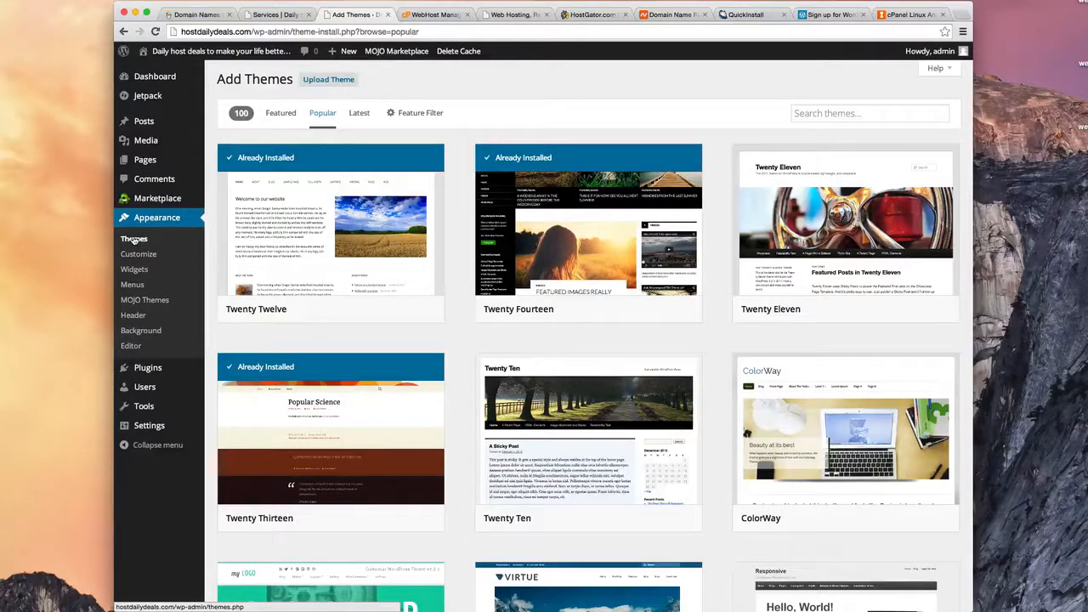
Go back to the installed themes and activate the Twenty Fourteen theme
{"action": "left_click", "coordinate": [133, 240]}
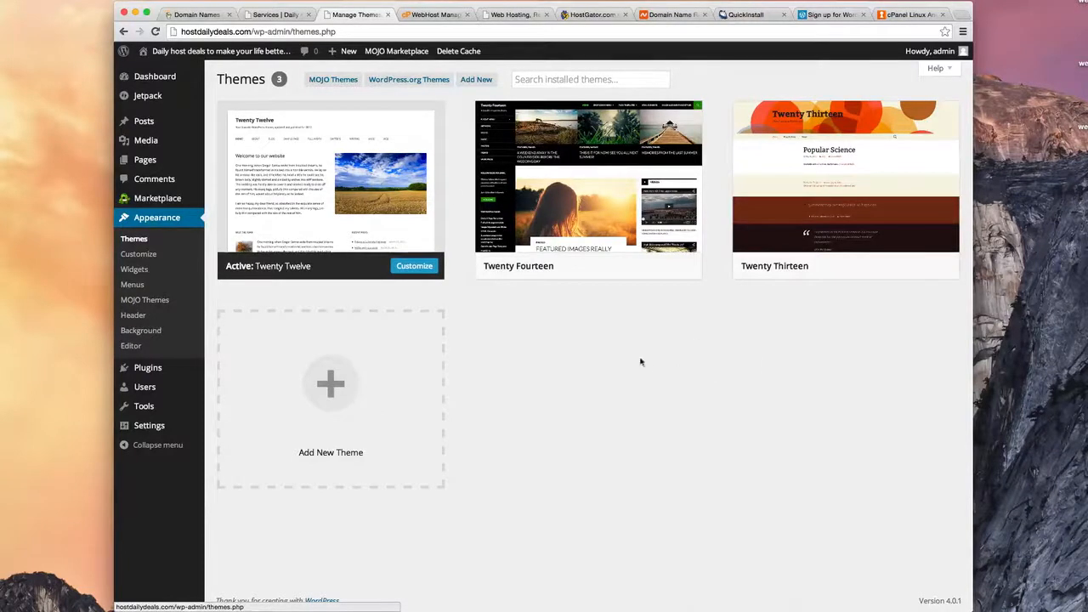
{"action": "mouse_move", "coordinate": [575, 176]}
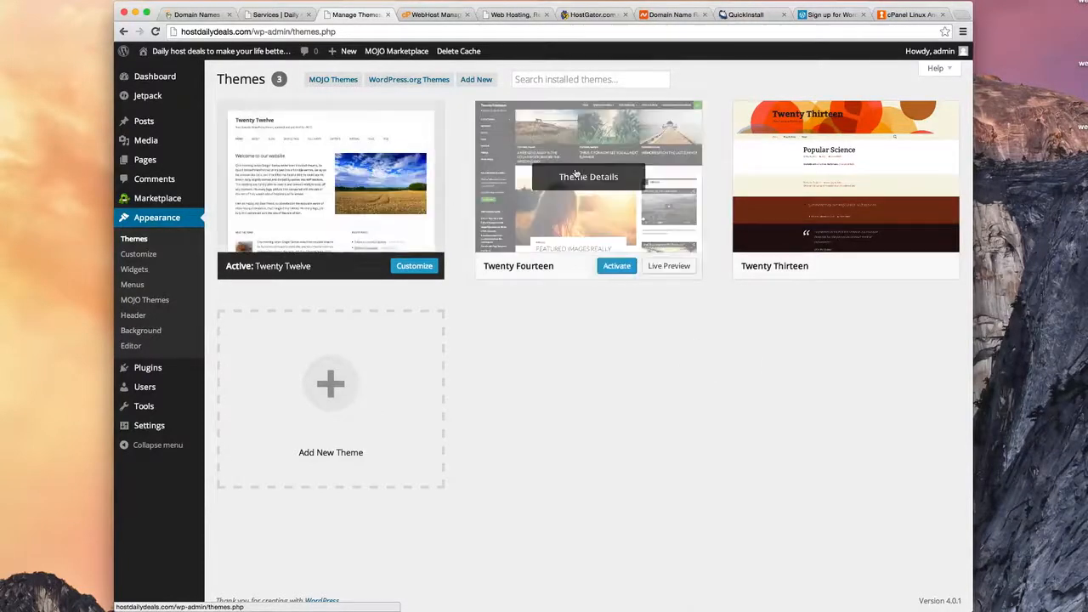
{"action": "left_click", "coordinate": [621, 266]}
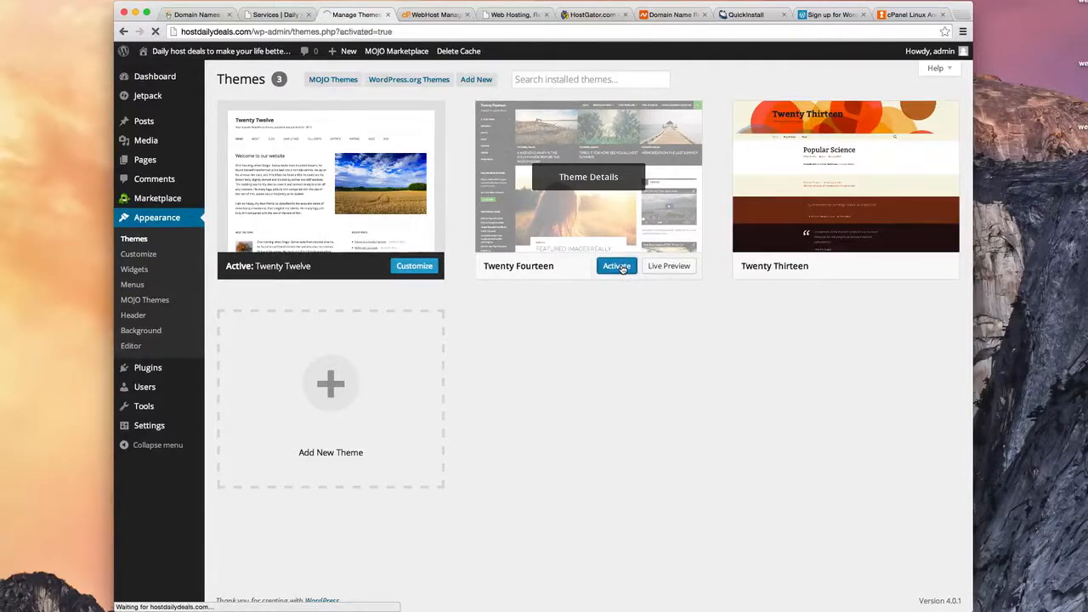
Reload the live site's Services page to see the new theme and go to the site's home page
{"action": "left_click", "coordinate": [279, 13]}
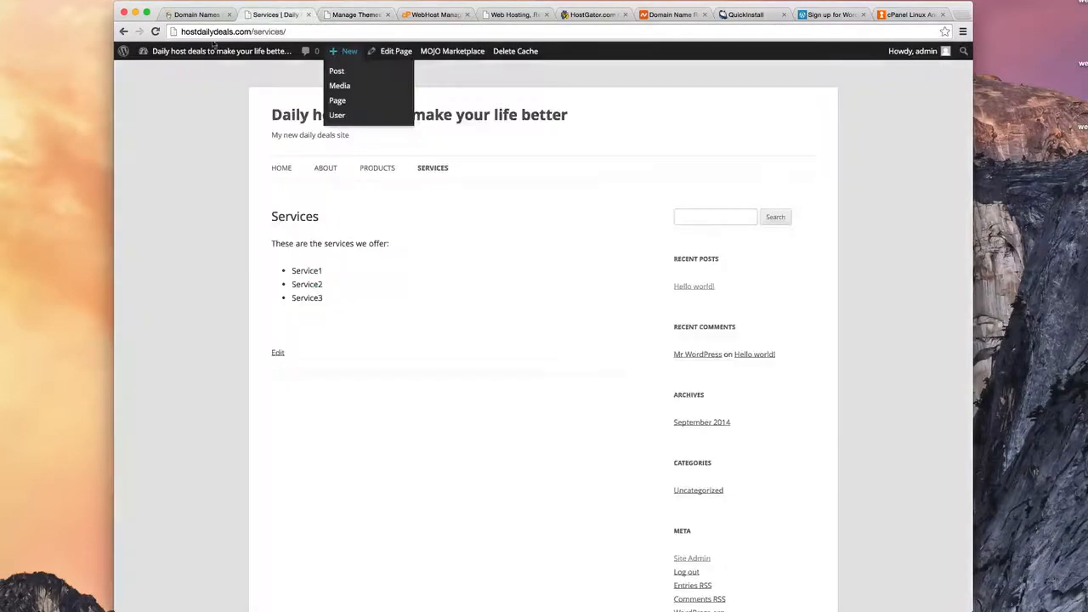
{"action": "left_click", "coordinate": [155, 31]}
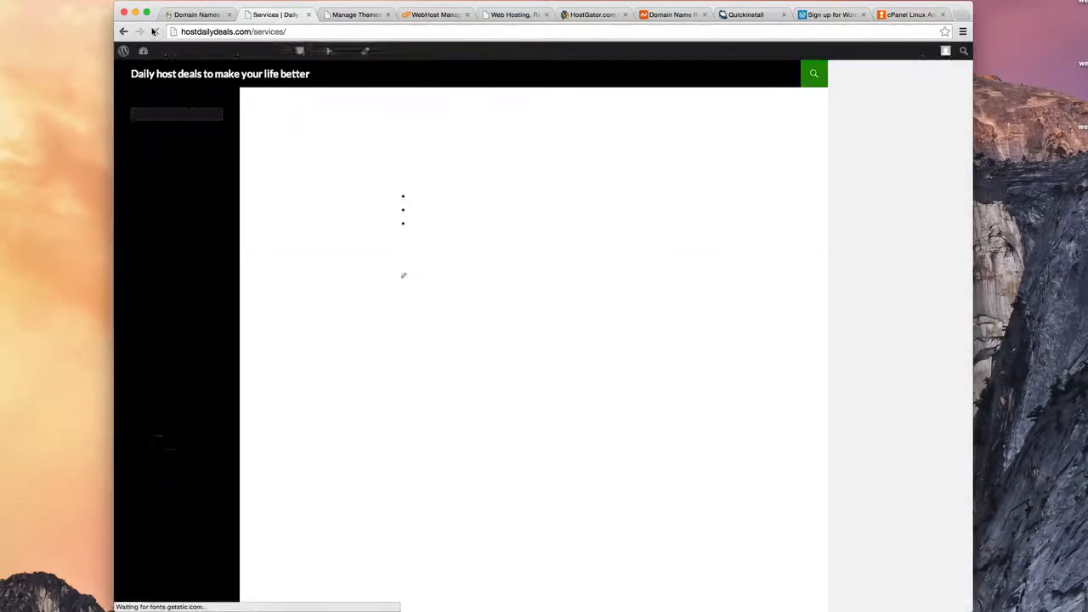
{"action": "left_click", "coordinate": [171, 78]}
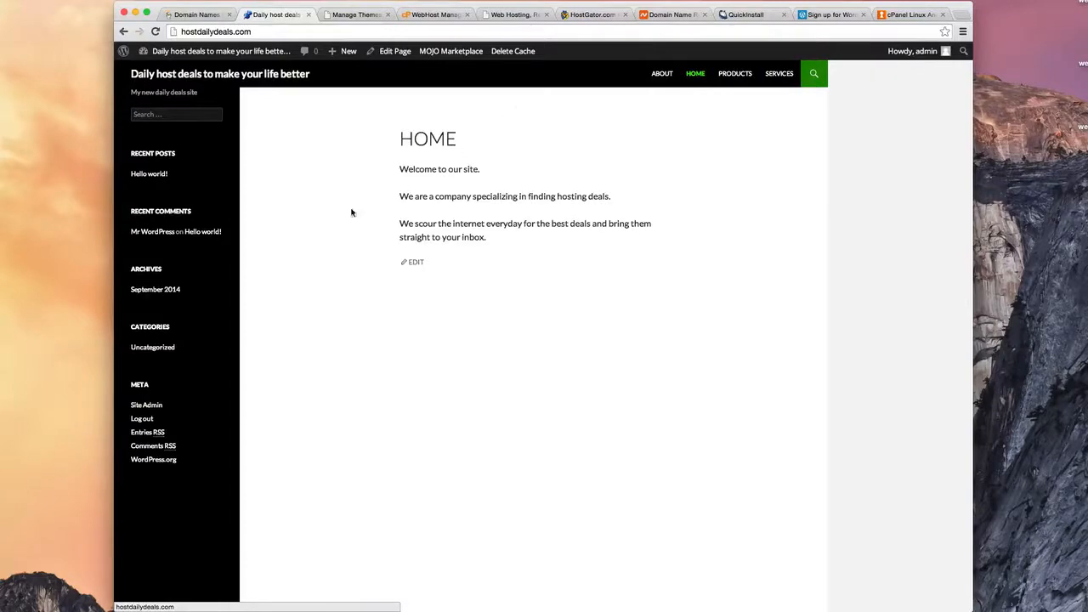
Open the dashboard's widget settings and compare the Primary Sidebar's widgets with the sidebar on the live home page
{"action": "left_click", "coordinate": [363, 14]}
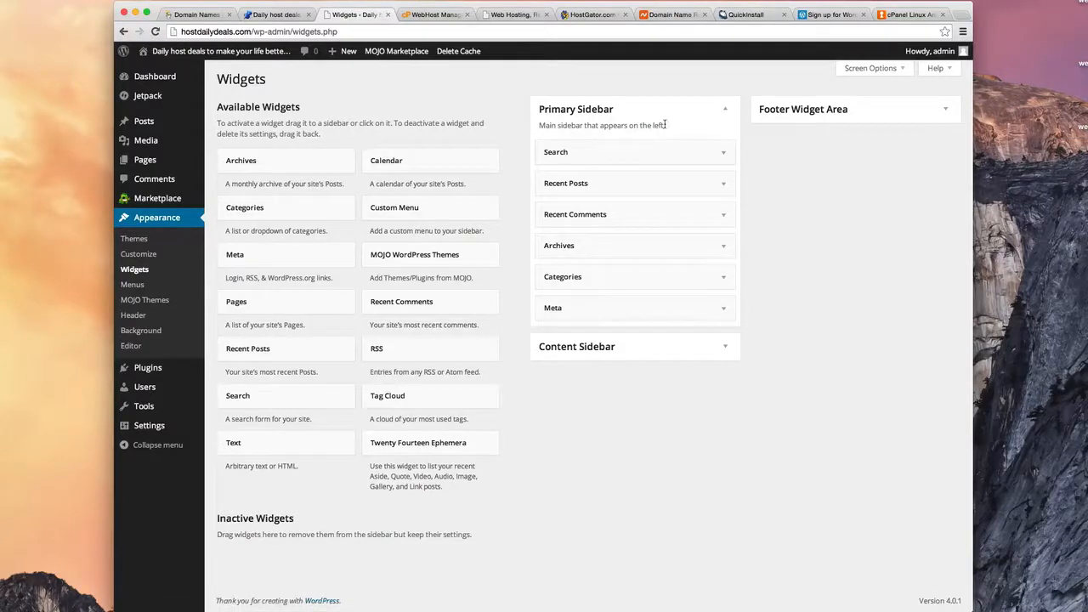
{"action": "left_click_drag", "start_coordinate": [528, 128], "coordinate": [562, 128]}
{"action": "left_click", "coordinate": [562, 128]}
{"action": "left_click", "coordinate": [273, 14]}
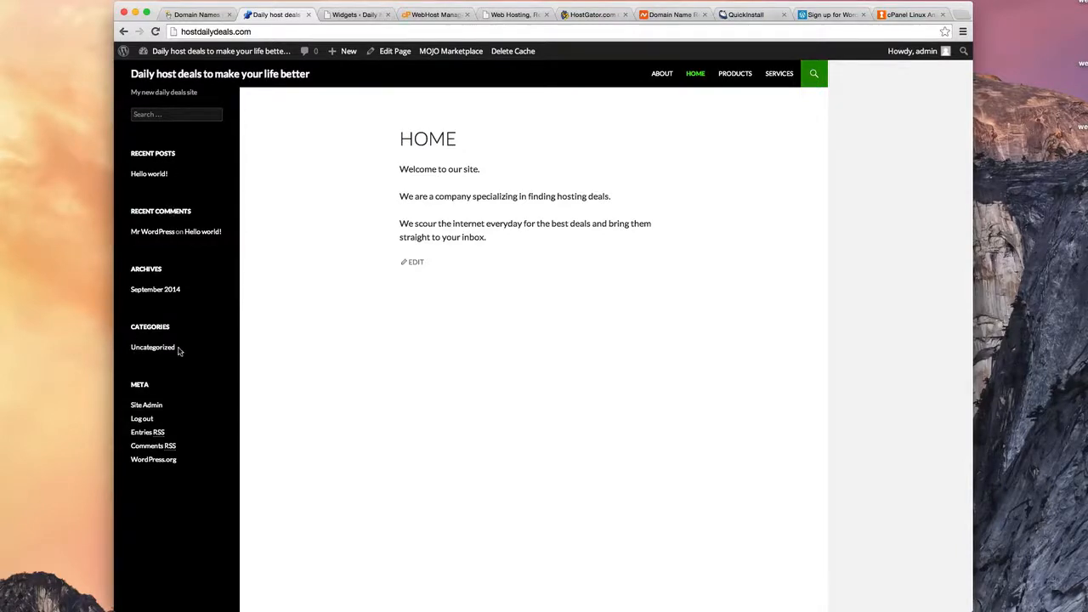
{"action": "left_click", "coordinate": [349, 14]}
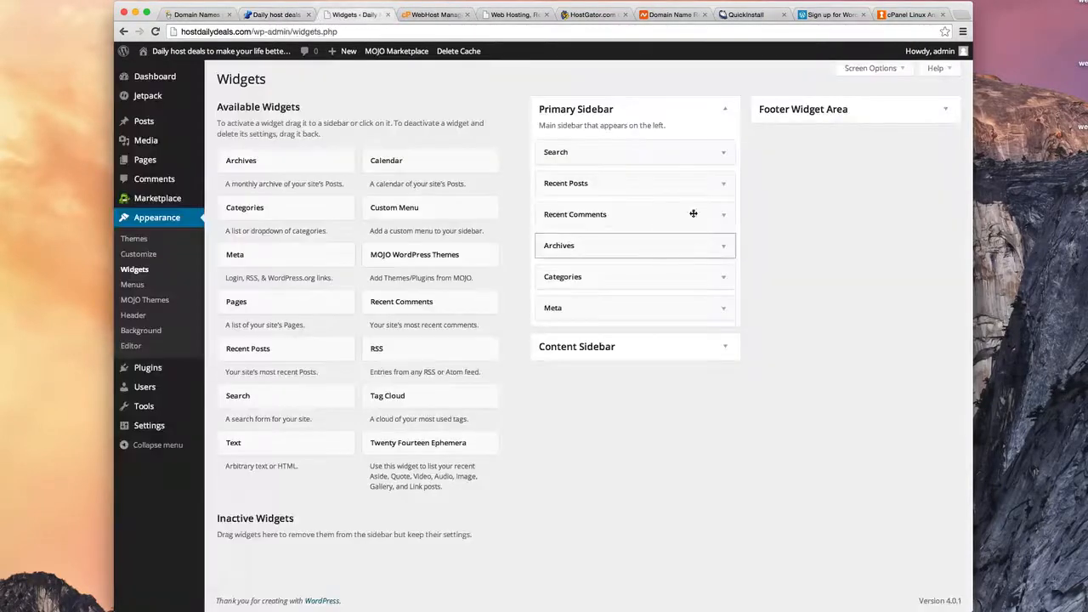
Delete the Search, Recent Posts and Recent Comments widgets from the Primary Sidebar
{"action": "left_click", "coordinate": [725, 154]}
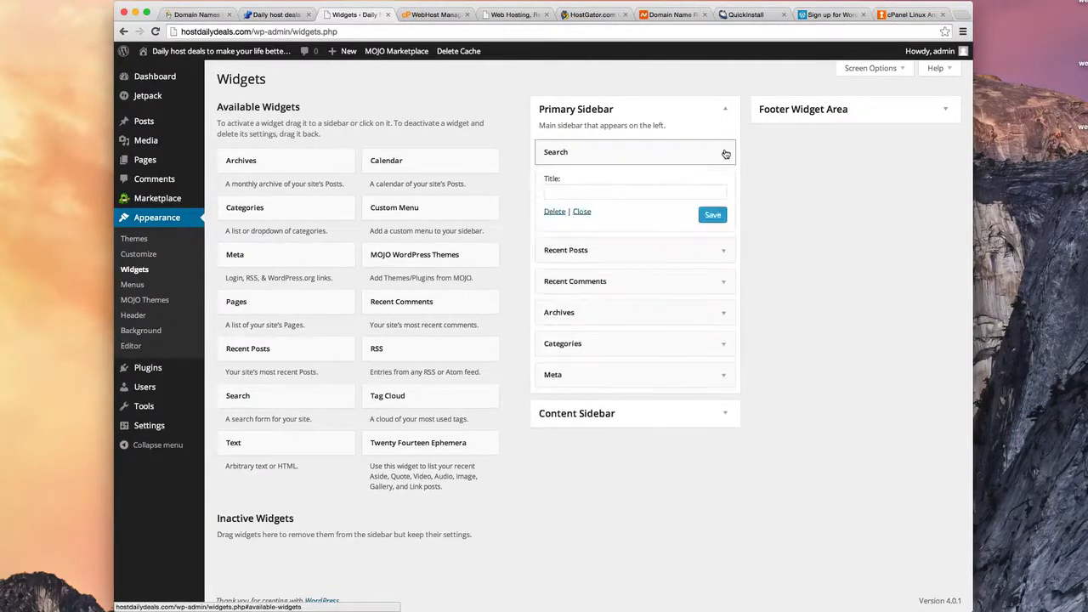
{"action": "left_click", "coordinate": [552, 212]}
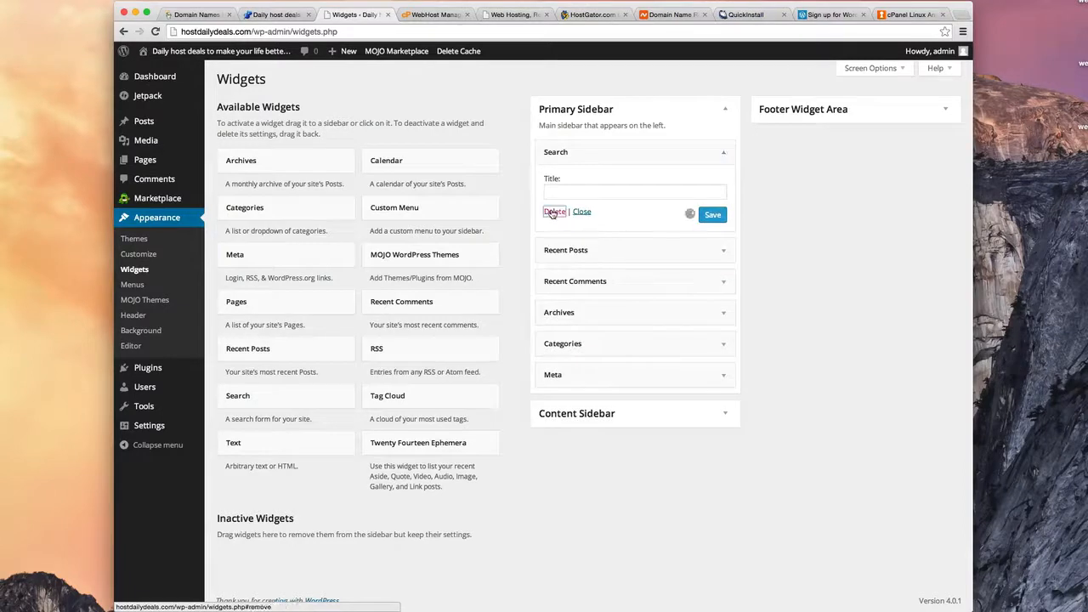
{"action": "left_click", "coordinate": [722, 155]}
{"action": "left_click", "coordinate": [555, 256]}
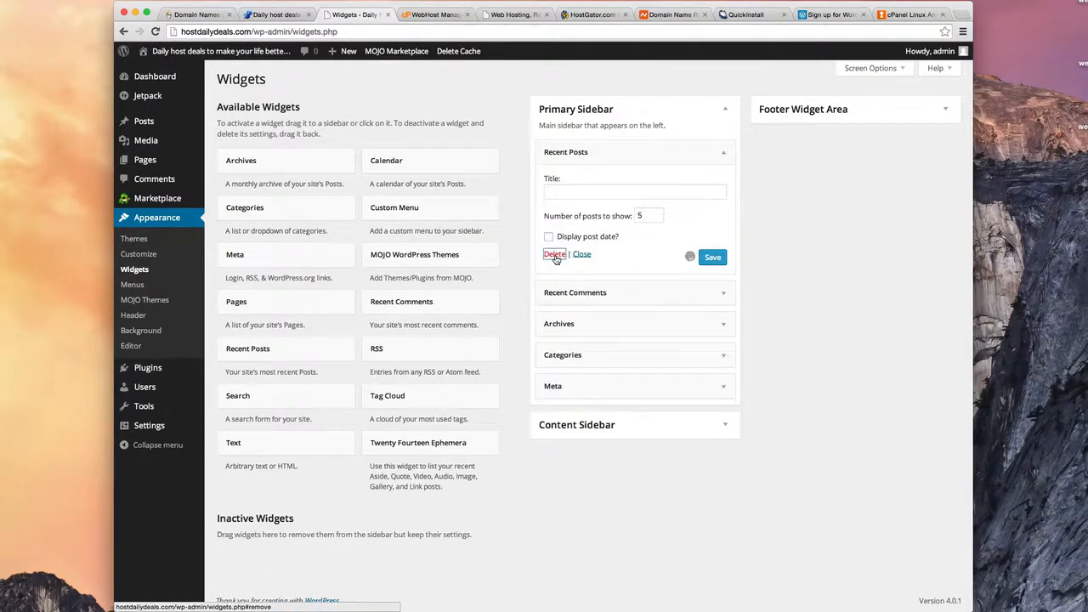
{"action": "left_click", "coordinate": [721, 153]}
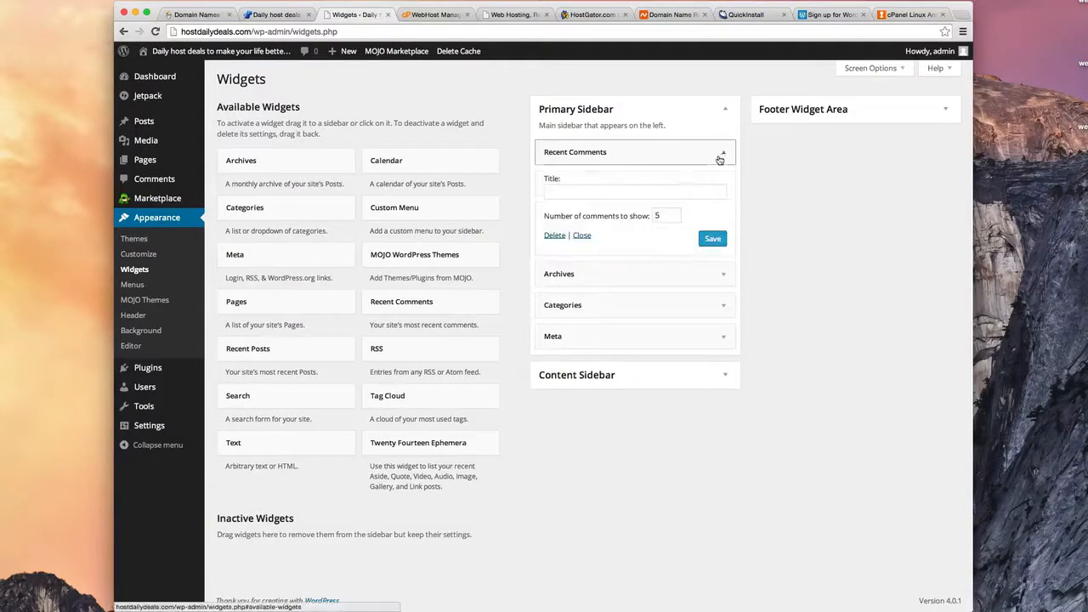
{"action": "left_click", "coordinate": [554, 236]}
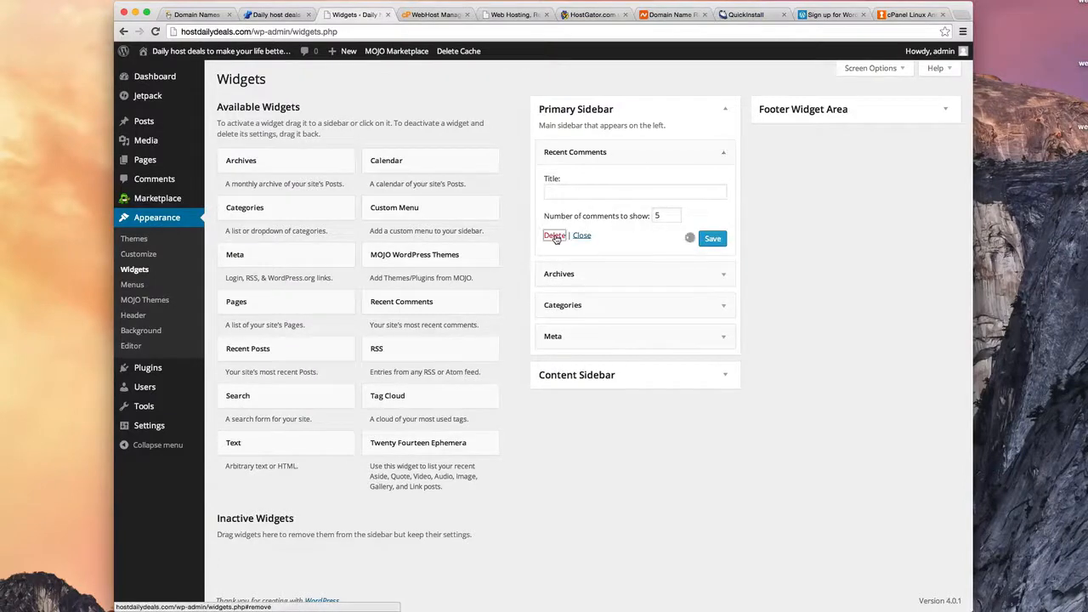
Delete the Archives, Categories and Meta widgets from the Primary Sidebar and reload the live home page to check it
{"action": "left_click", "coordinate": [722, 153]}
{"action": "left_click", "coordinate": [549, 243]}
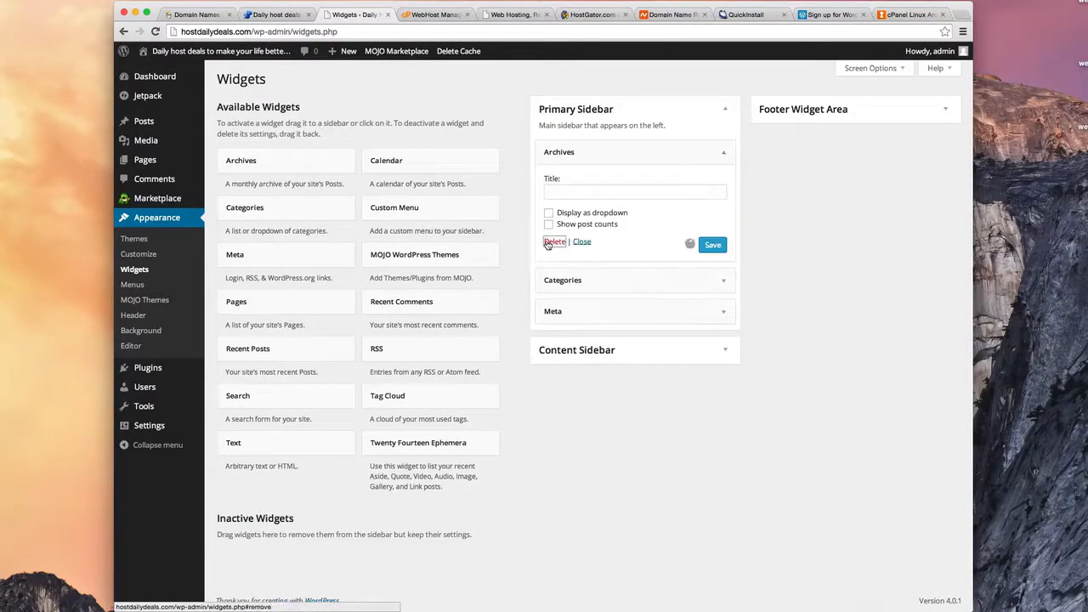
{"action": "left_click", "coordinate": [722, 152]}
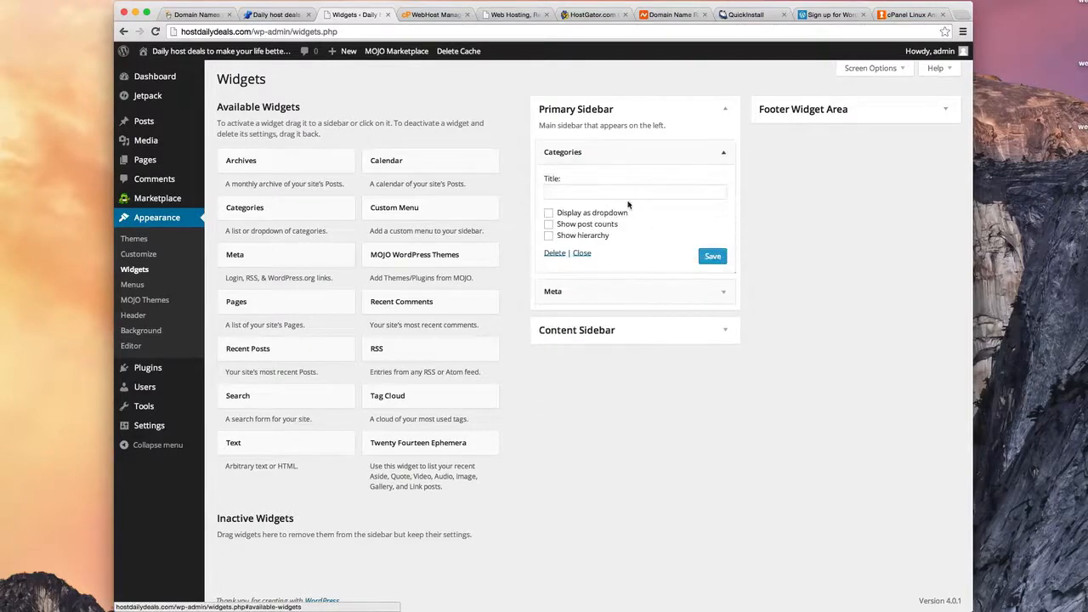
{"action": "left_click", "coordinate": [554, 252]}
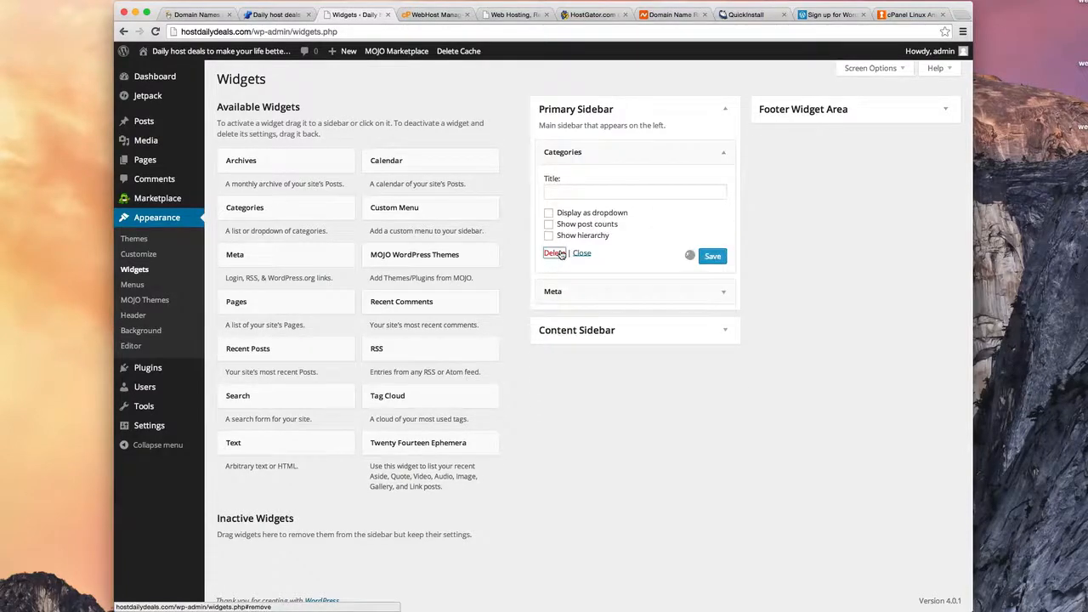
{"action": "left_click", "coordinate": [719, 154]}
{"action": "left_click", "coordinate": [554, 213]}
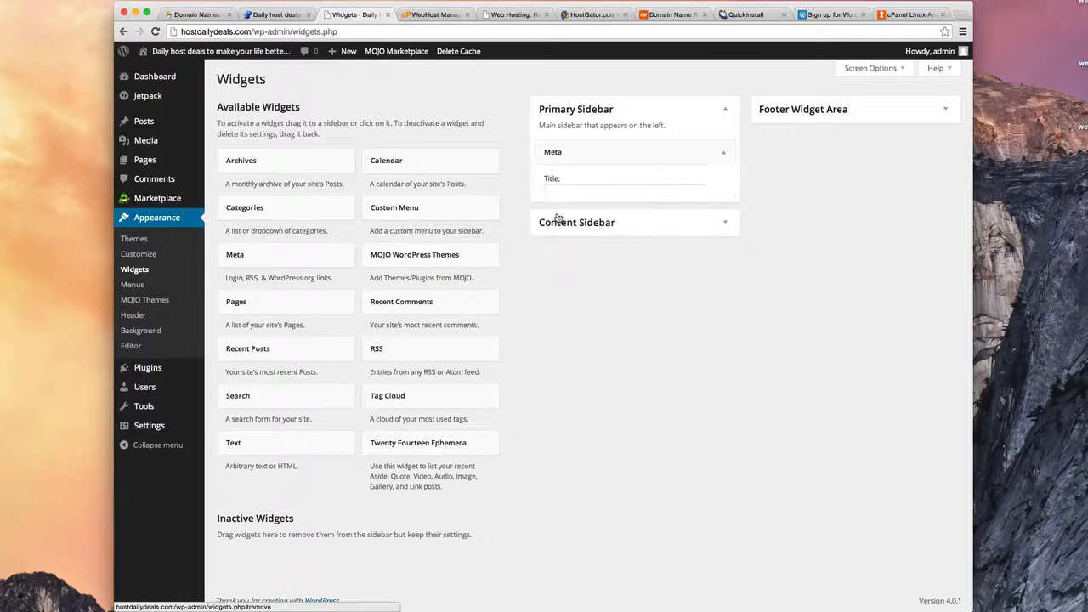
{"action": "left_click", "coordinate": [266, 16]}
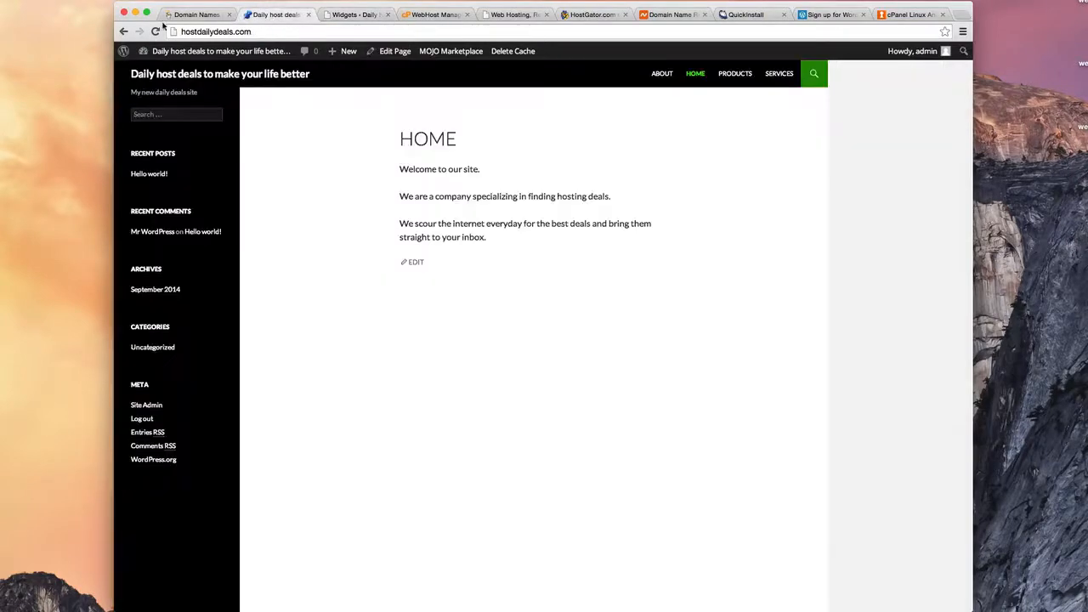
{"action": "left_click", "coordinate": [157, 31]}
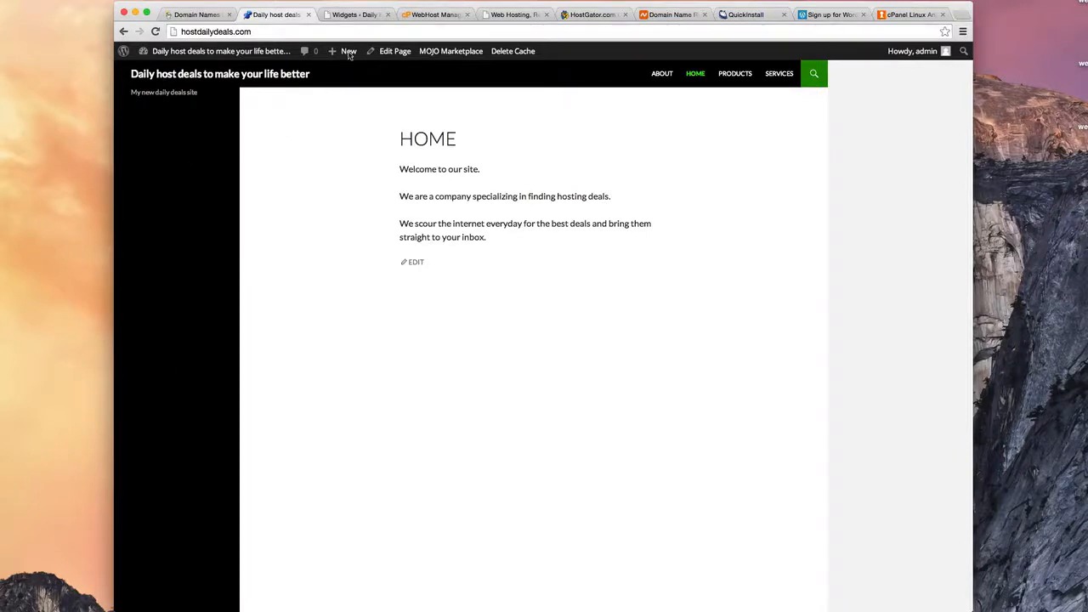
Add a Search widget without a title to the Primary Sidebar and save it
{"action": "left_click", "coordinate": [361, 14]}
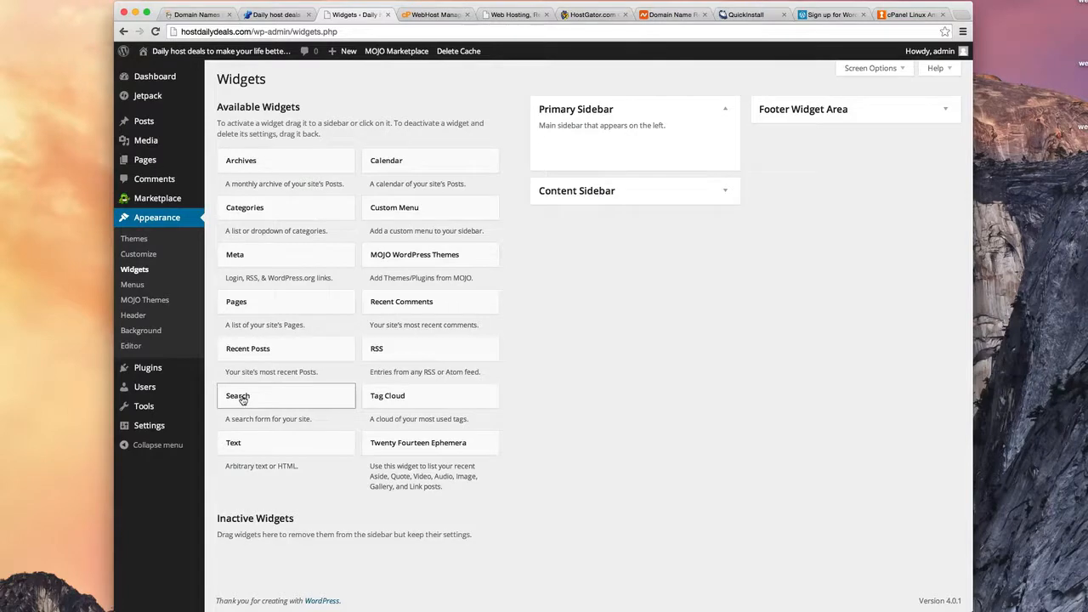
{"action": "left_click_drag", "start_coordinate": [242, 399], "coordinate": [564, 154]}
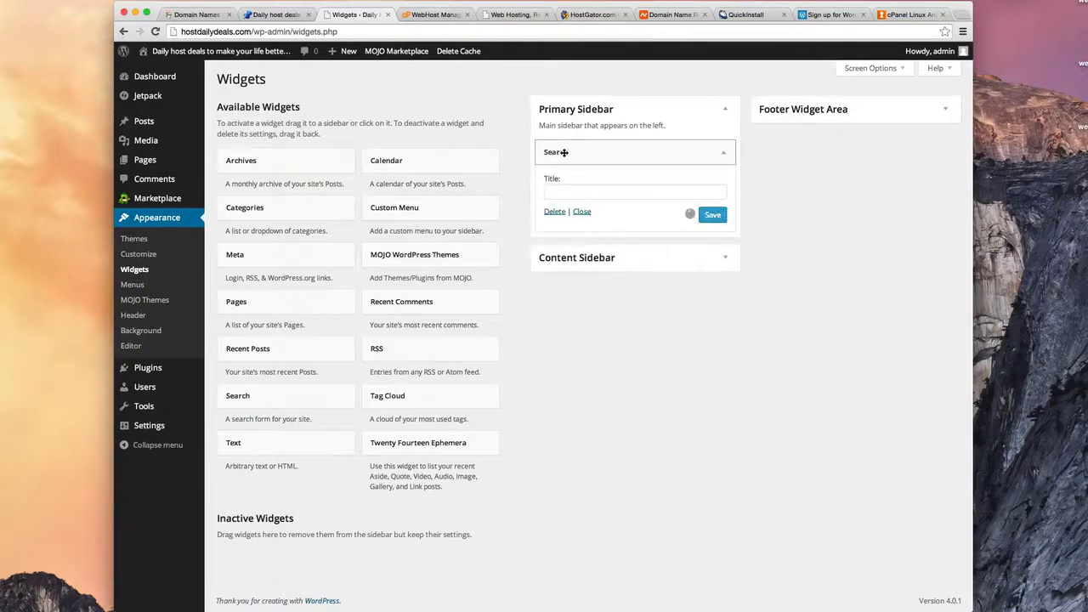
{"action": "left_click", "coordinate": [722, 218]}
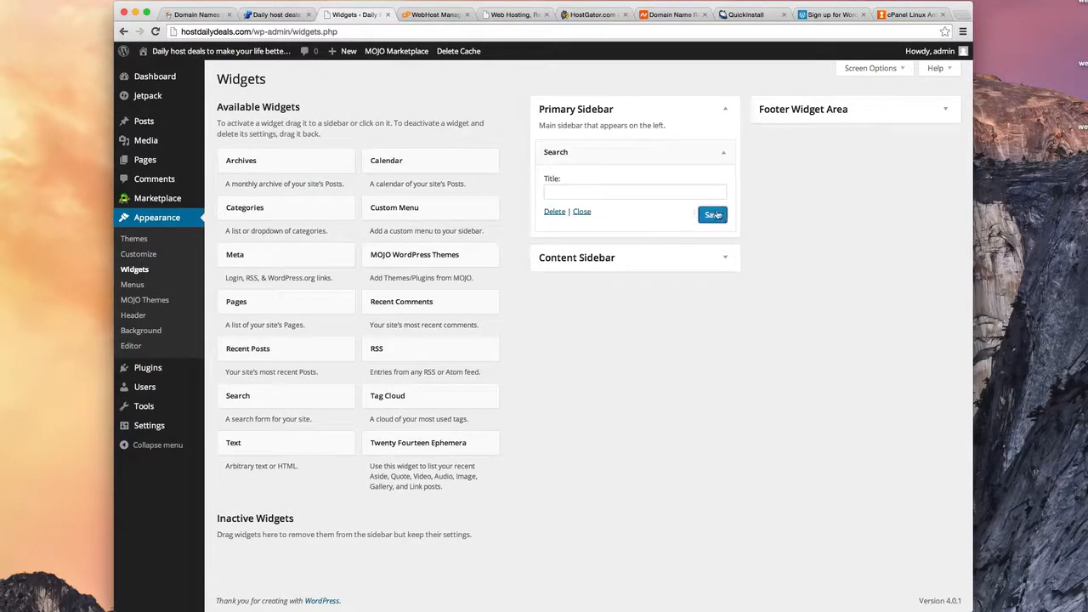
Reload the live home page to check the sidebar, view the Services page and return to the home page
{"action": "left_click", "coordinate": [273, 15]}
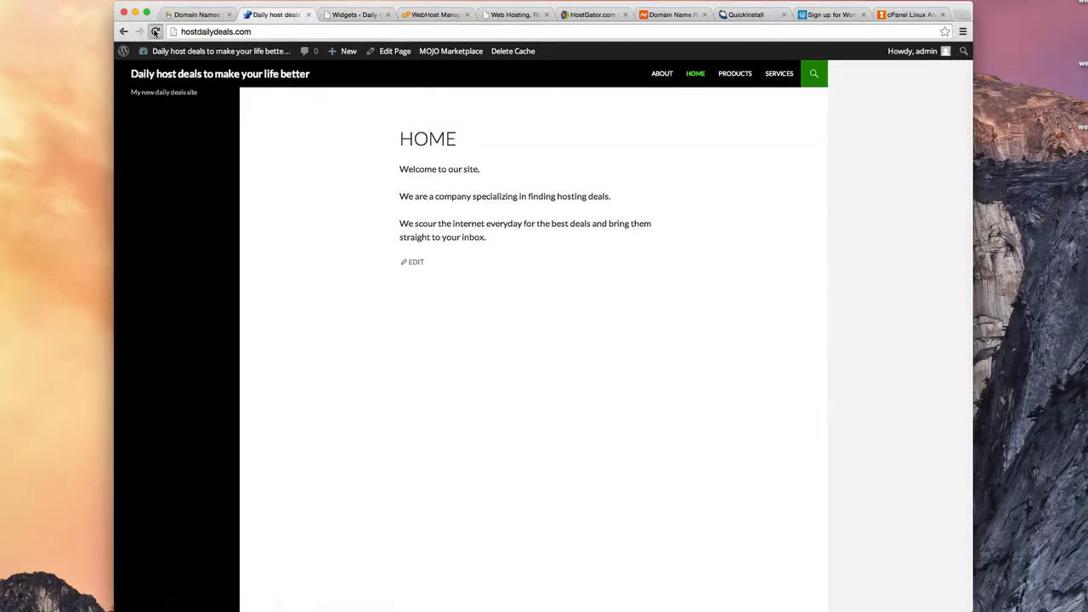
{"action": "left_click", "coordinate": [156, 32]}
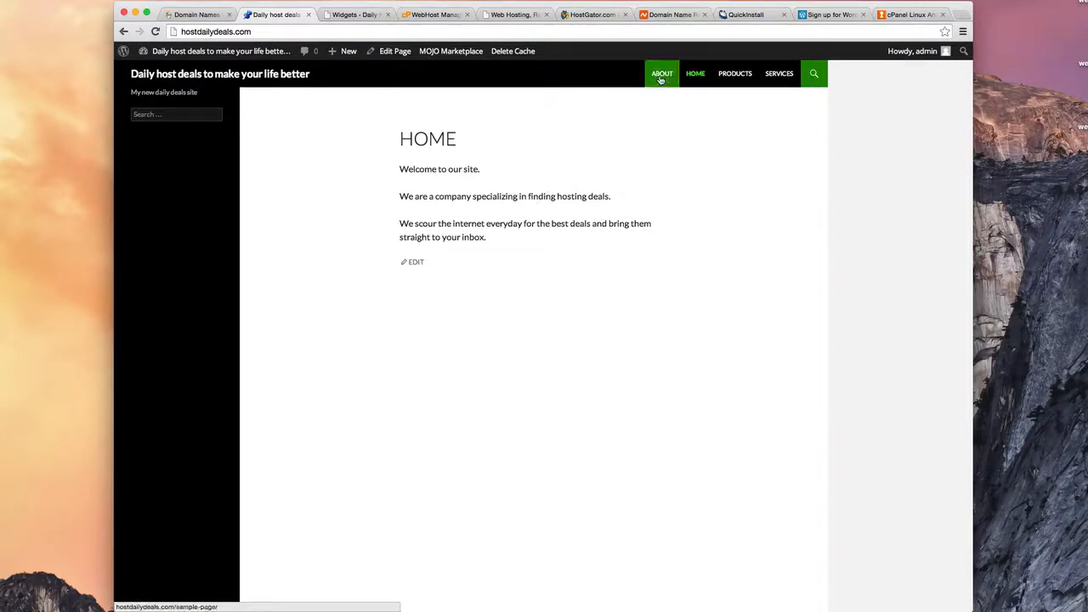
{"action": "left_click", "coordinate": [780, 76]}
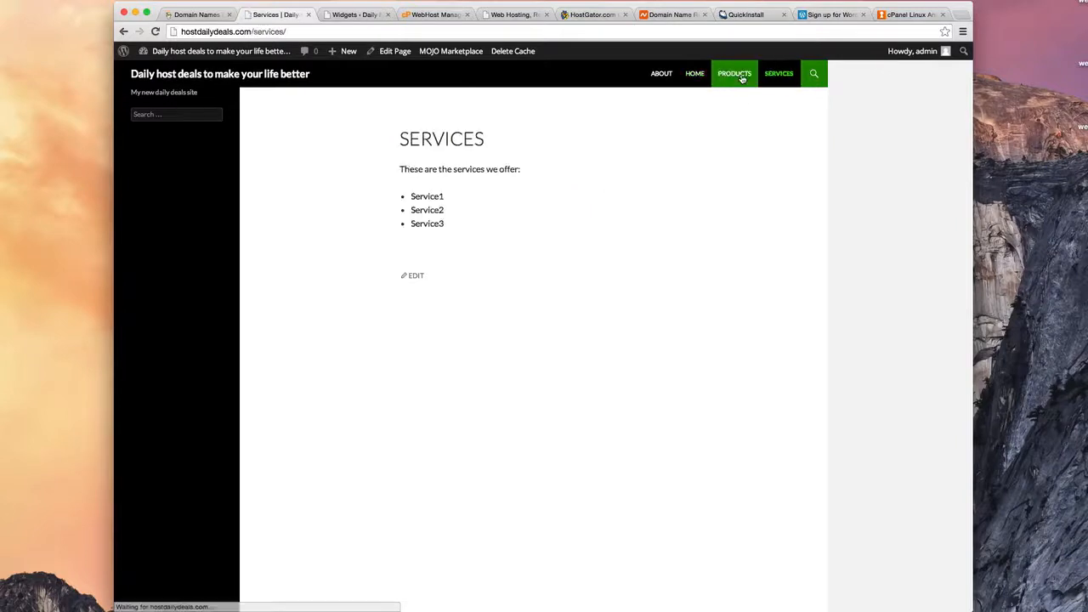
{"action": "left_click", "coordinate": [694, 75]}
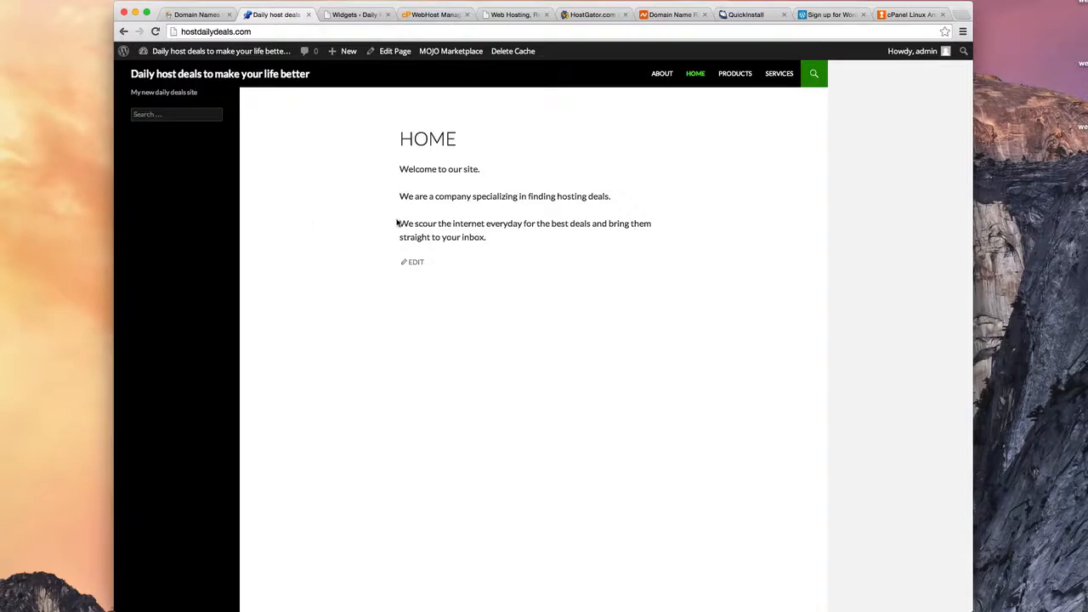
Return to the dashboard's installed themes, look over Twenty Thirteen and the active Twenty Fourteen, and view the live home page
{"action": "left_click", "coordinate": [351, 15]}
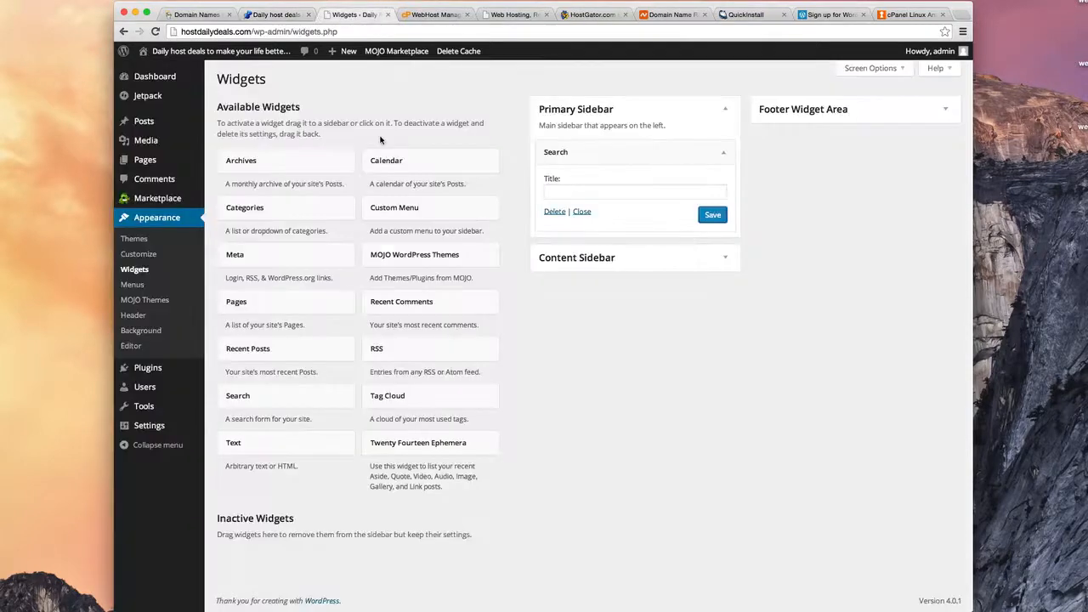
{"action": "left_click", "coordinate": [139, 241]}
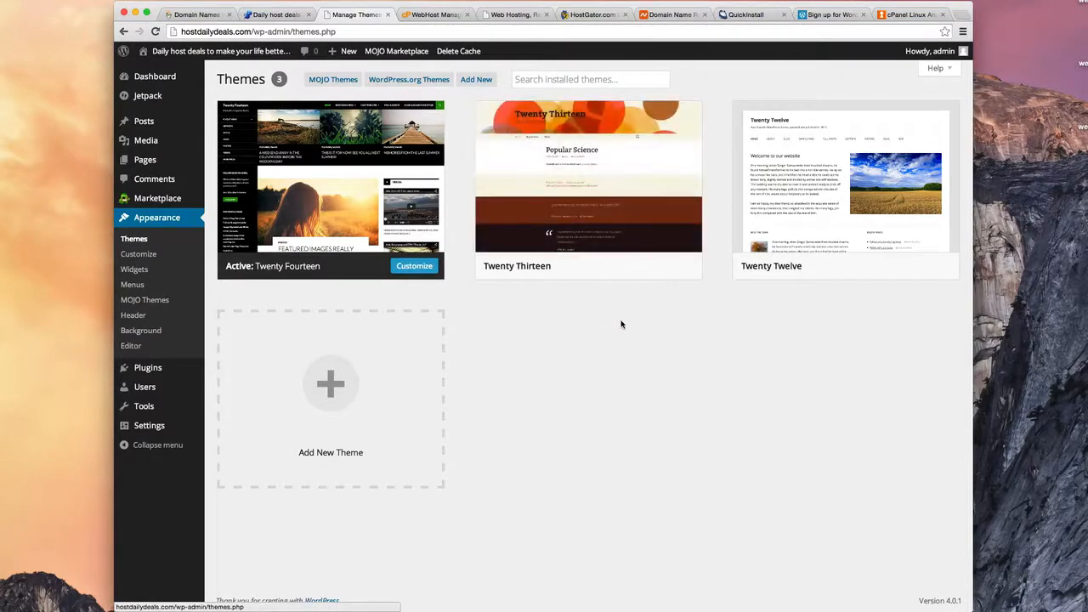
{"action": "mouse_move", "coordinate": [580, 178]}
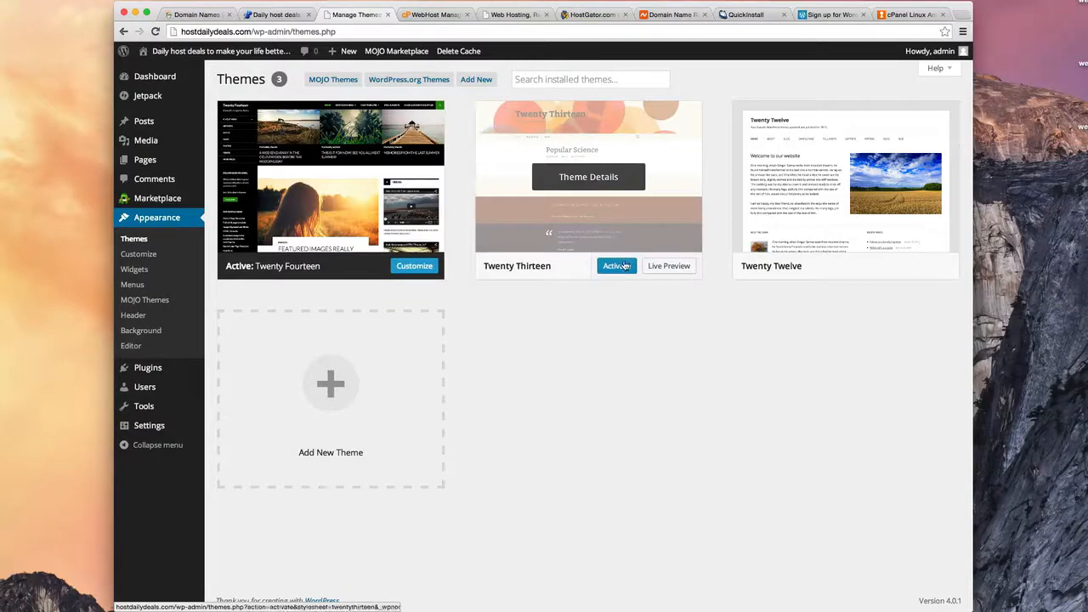
{"action": "mouse_move", "coordinate": [276, 167]}
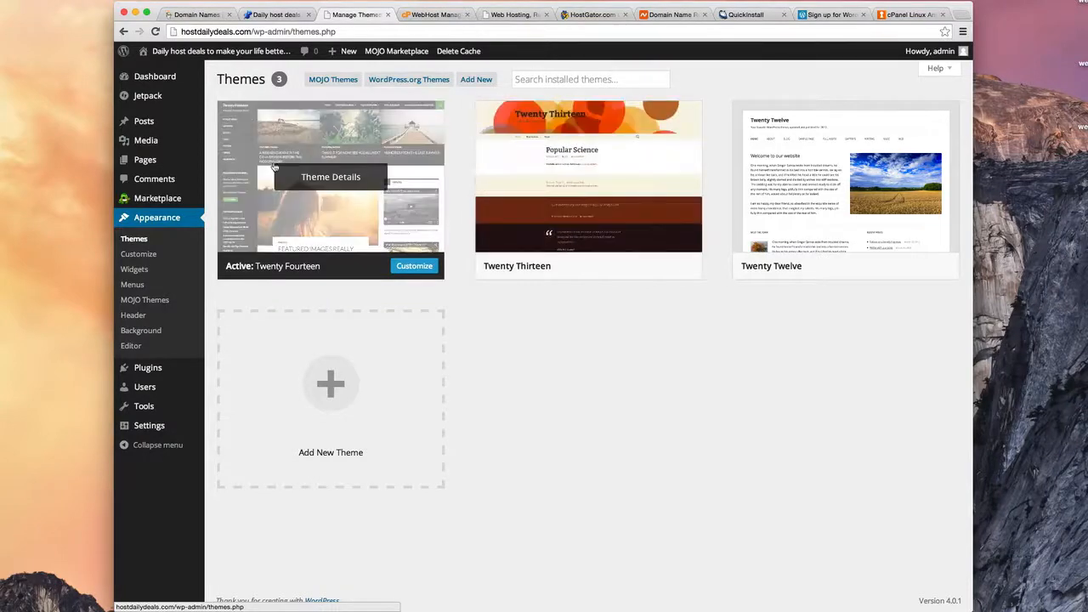
{"action": "left_click", "coordinate": [286, 16]}
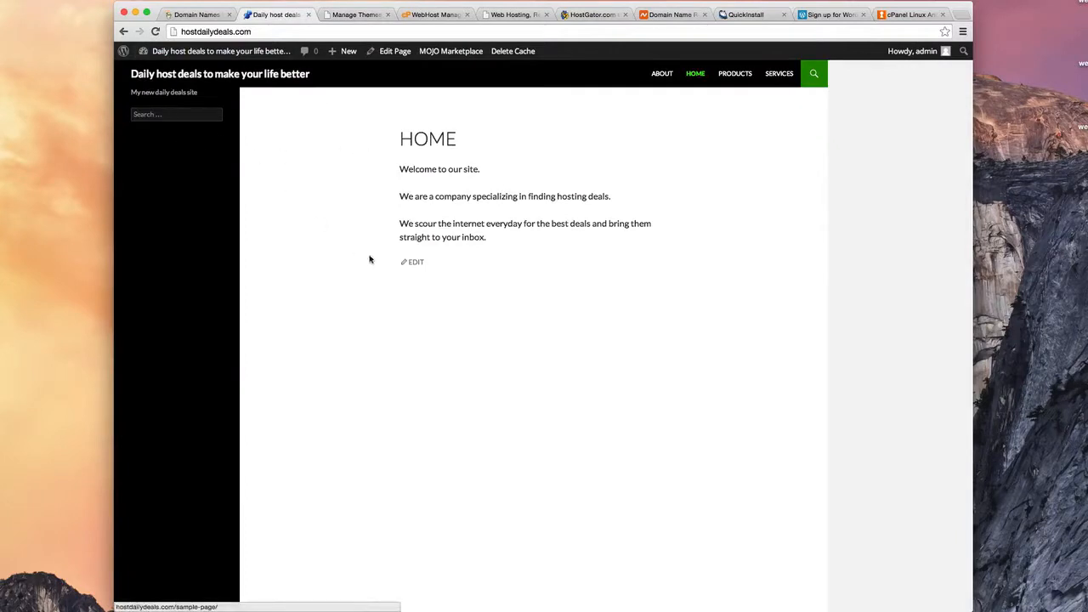